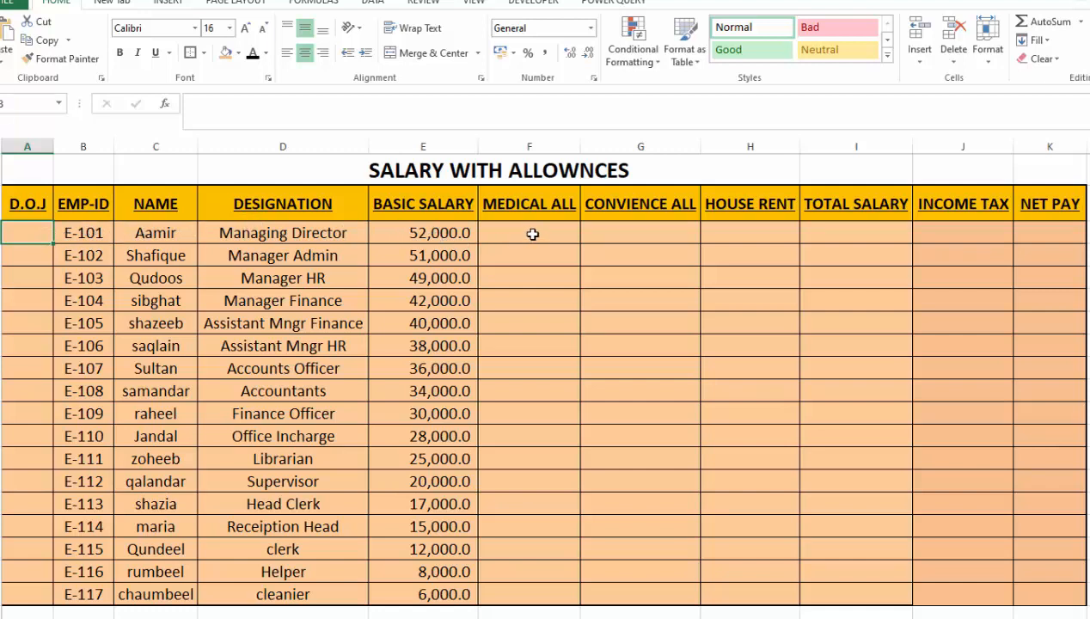
Review the empty allowance columns on Sheet1 and the medical, convience and house rent rates per designation on Sheet2.
{"action": "left_click_drag", "start_coordinate": [533, 234], "coordinate": [883, 232]}
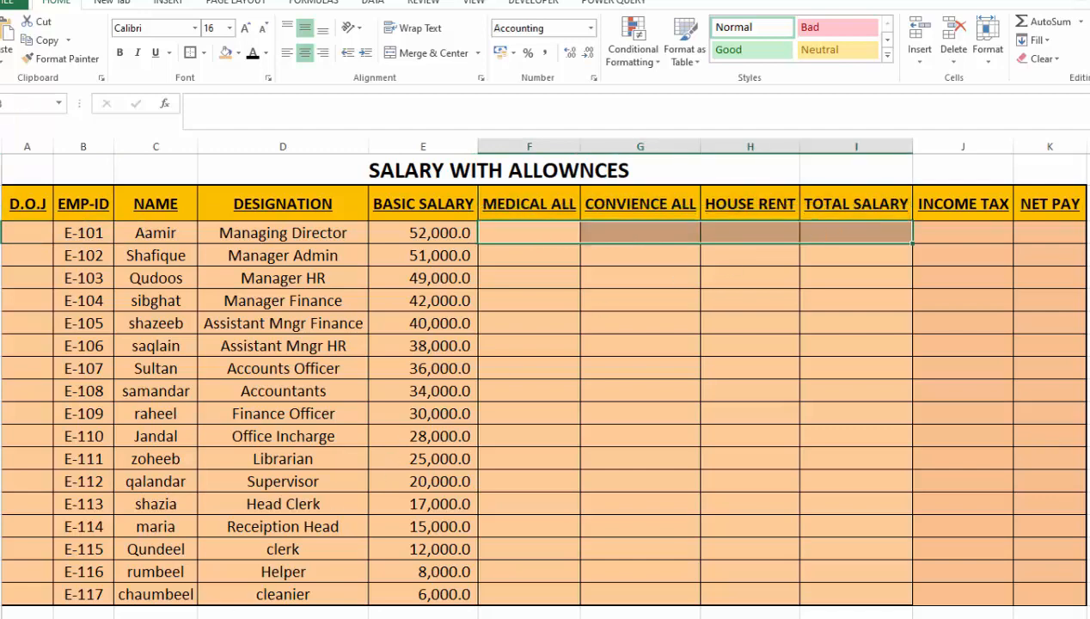
{"action": "left_click", "coordinate": [137, 616]}
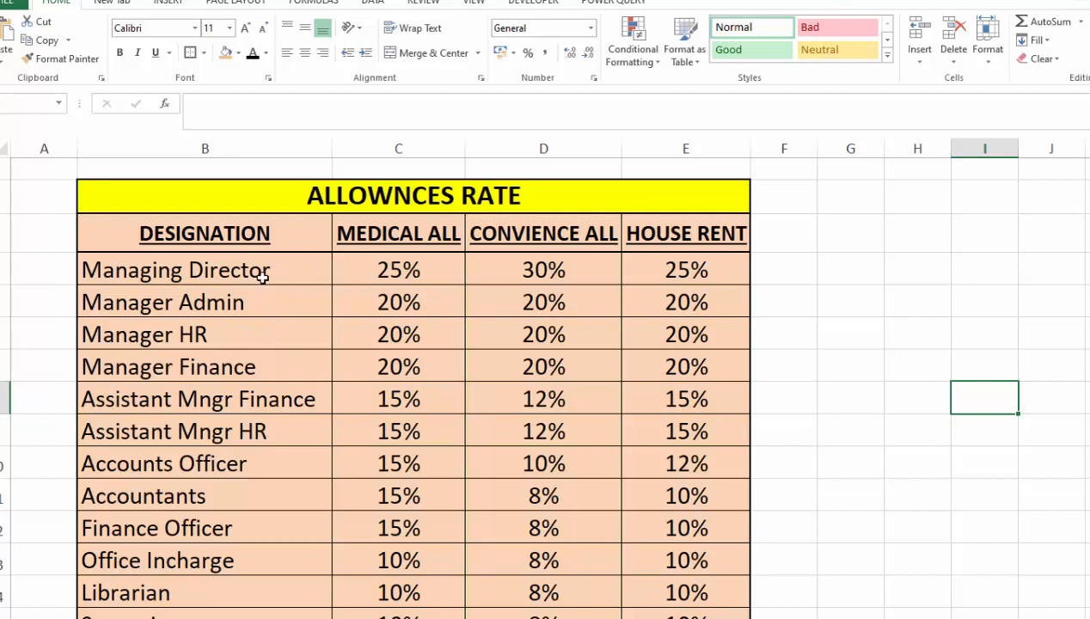
{"action": "left_click_drag", "start_coordinate": [378, 263], "coordinate": [399, 563]}
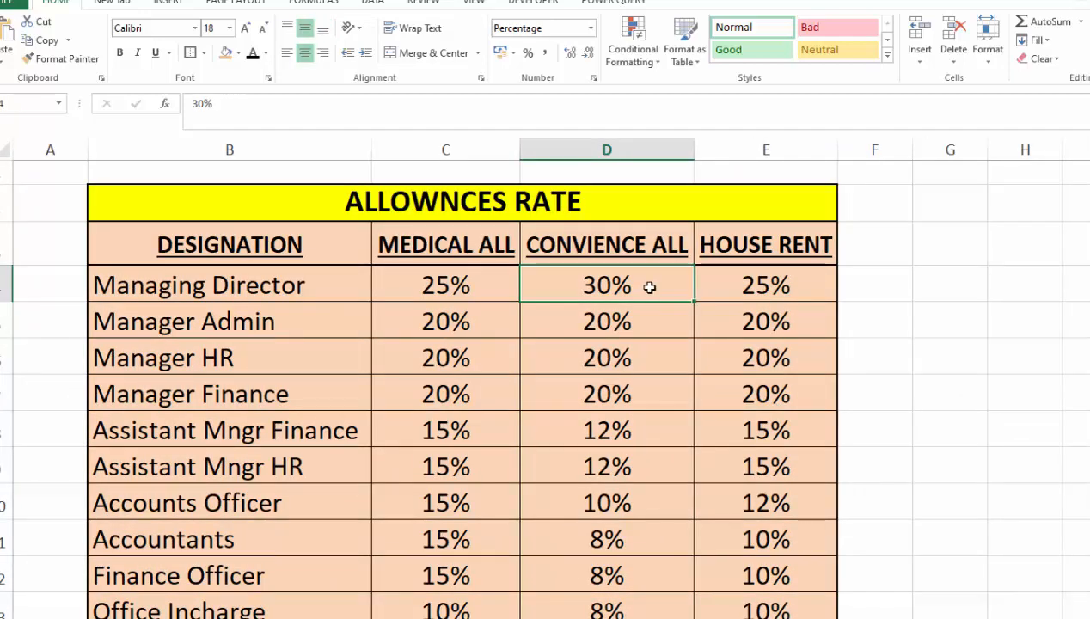
{"action": "left_click_drag", "start_coordinate": [649, 287], "coordinate": [646, 540]}
{"action": "left_click_drag", "start_coordinate": [726, 269], "coordinate": [723, 540]}
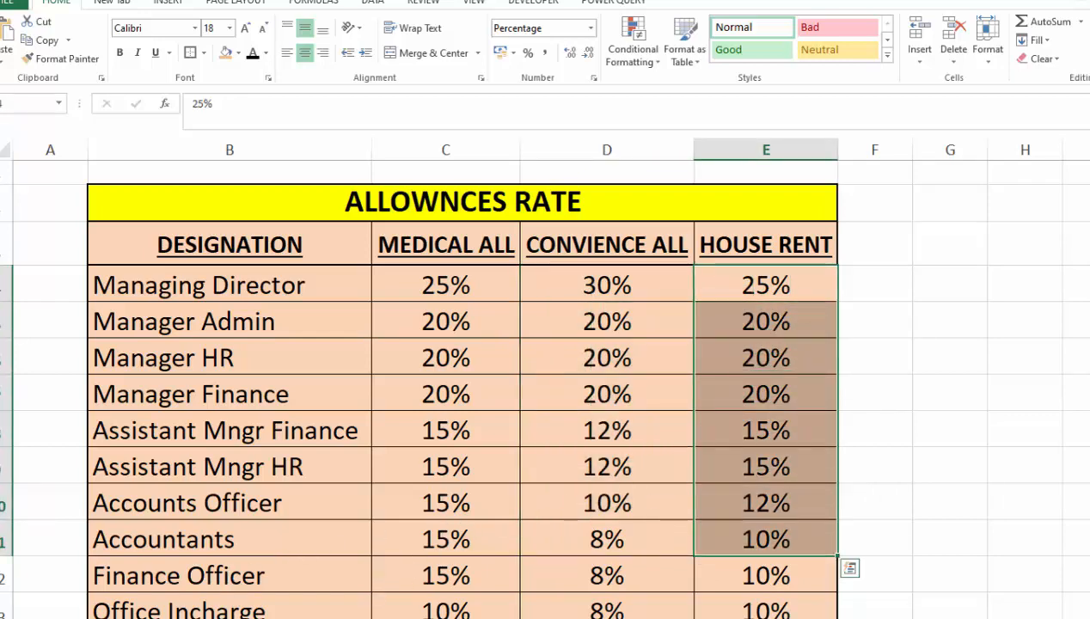
{"action": "left_click", "coordinate": [147, 617]}
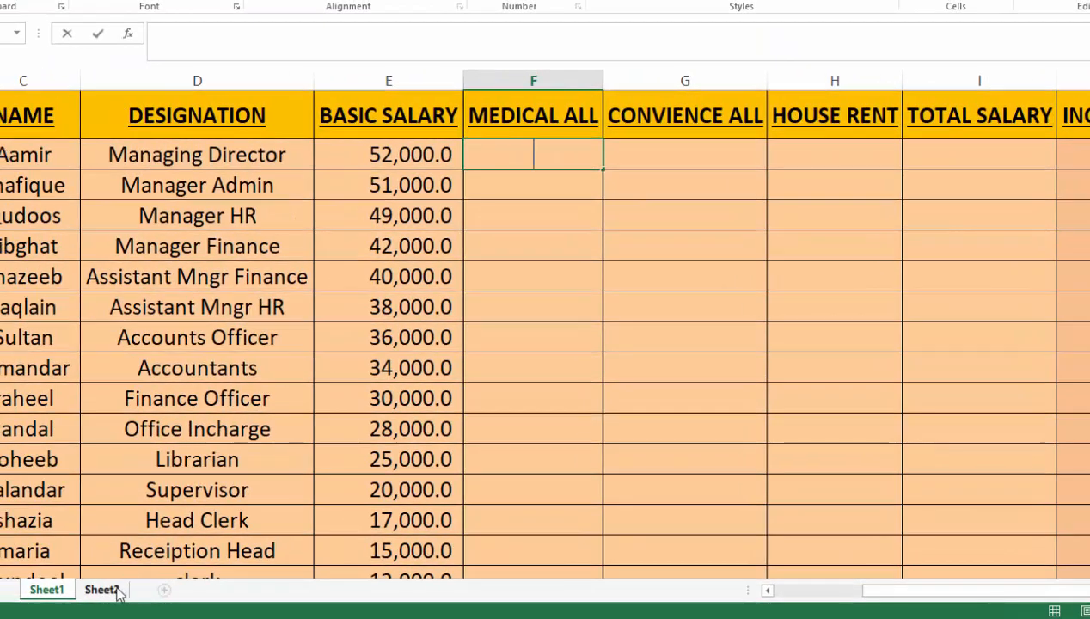
Define the workbook-scoped name DESIGNATION for the designation column B3:B20 on Sheet2.
{"action": "left_click", "coordinate": [107, 589]}
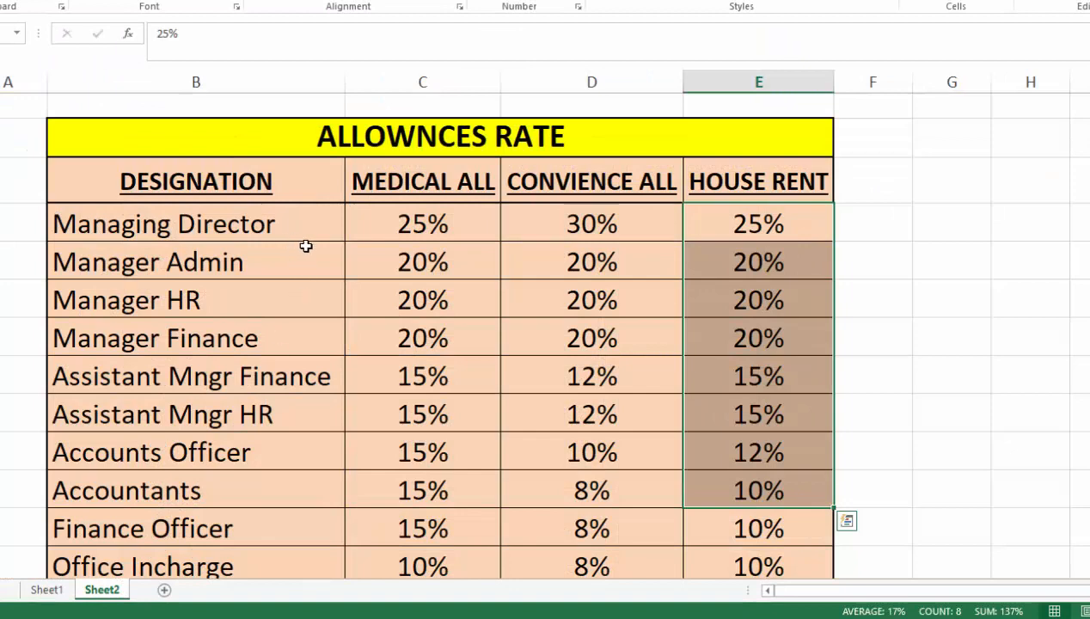
{"action": "left_click", "coordinate": [340, 262]}
{"action": "left_click_drag", "start_coordinate": [247, 181], "coordinate": [226, 533]}
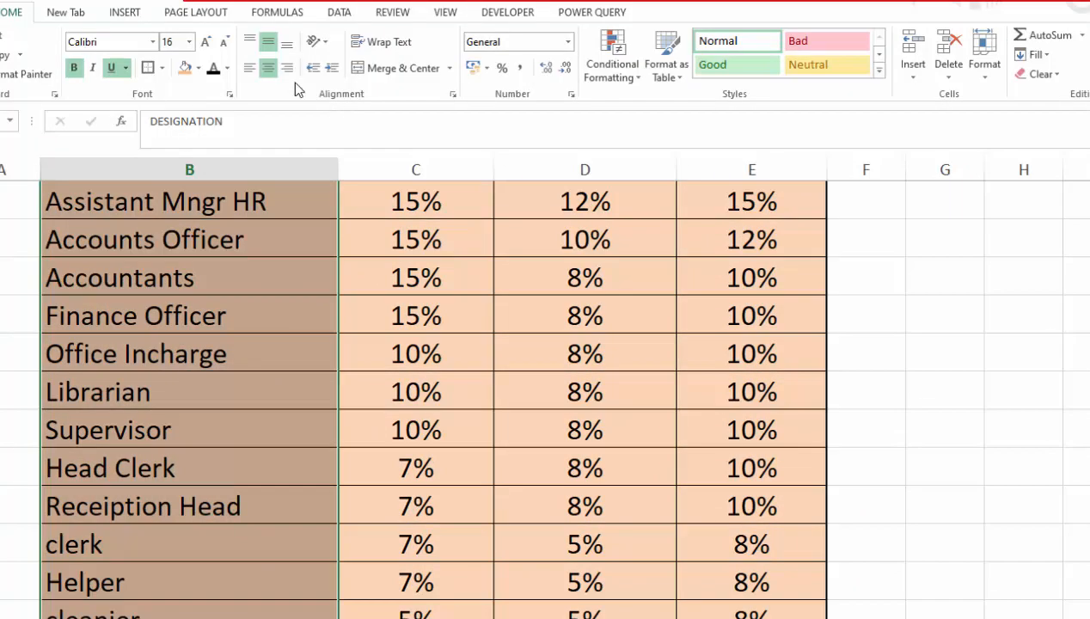
{"action": "left_click", "coordinate": [126, 13]}
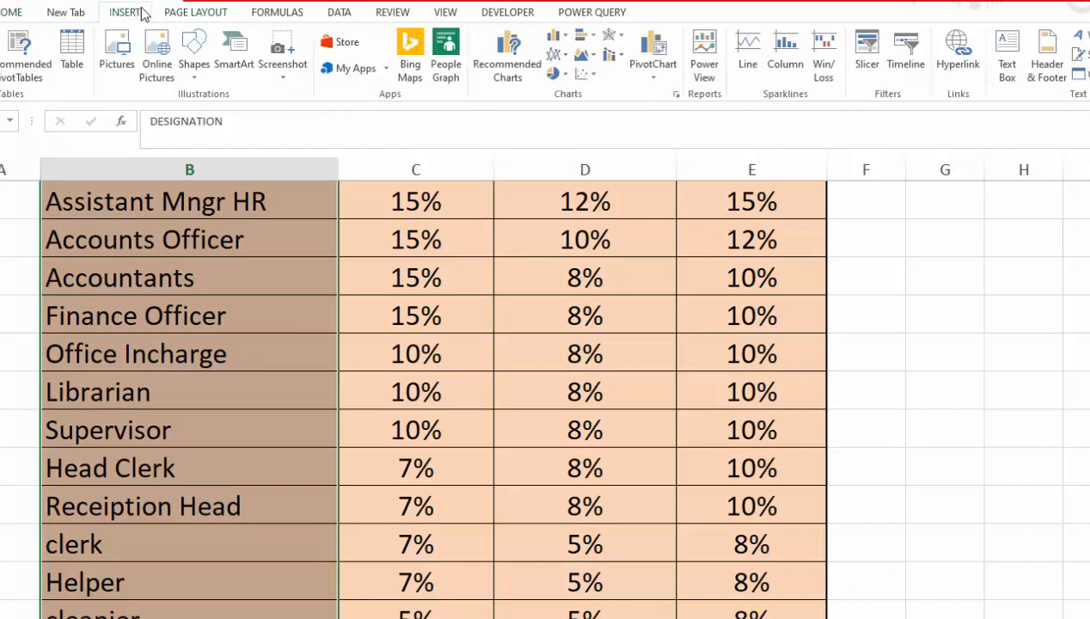
{"action": "left_click", "coordinate": [206, 13]}
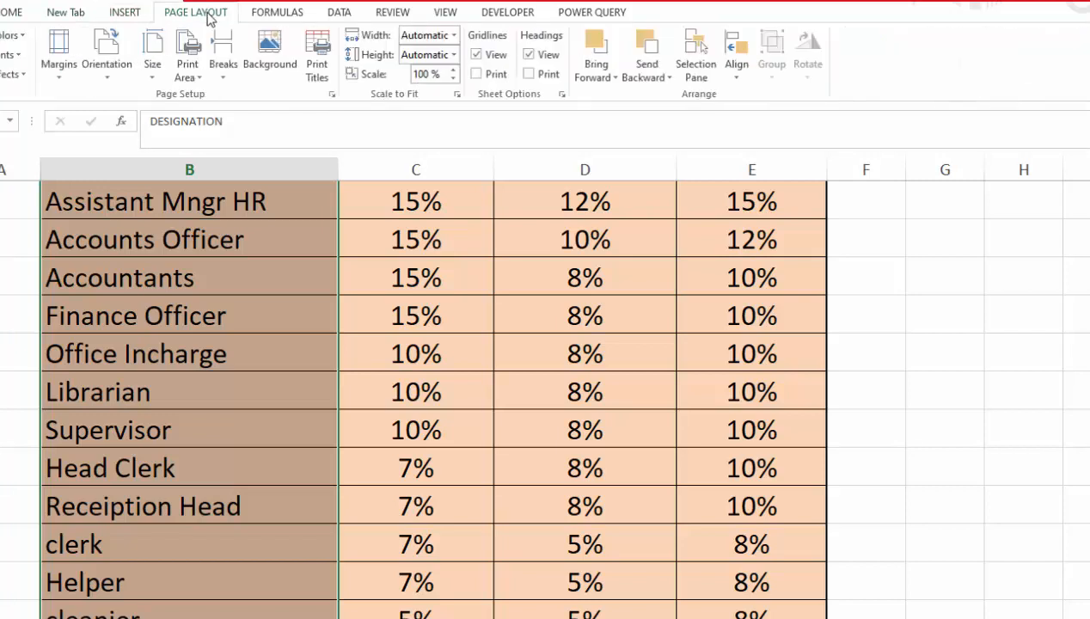
{"action": "left_click", "coordinate": [256, 17]}
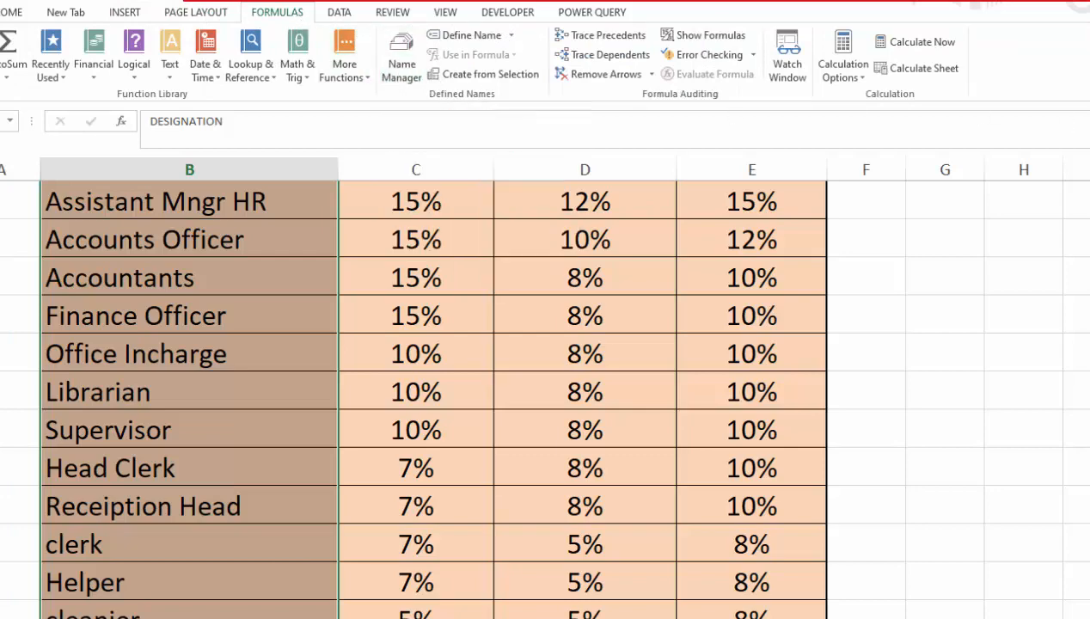
{"action": "scroll", "coordinate": [430, 395], "scroll_direction": "up", "scroll_amount": 3}
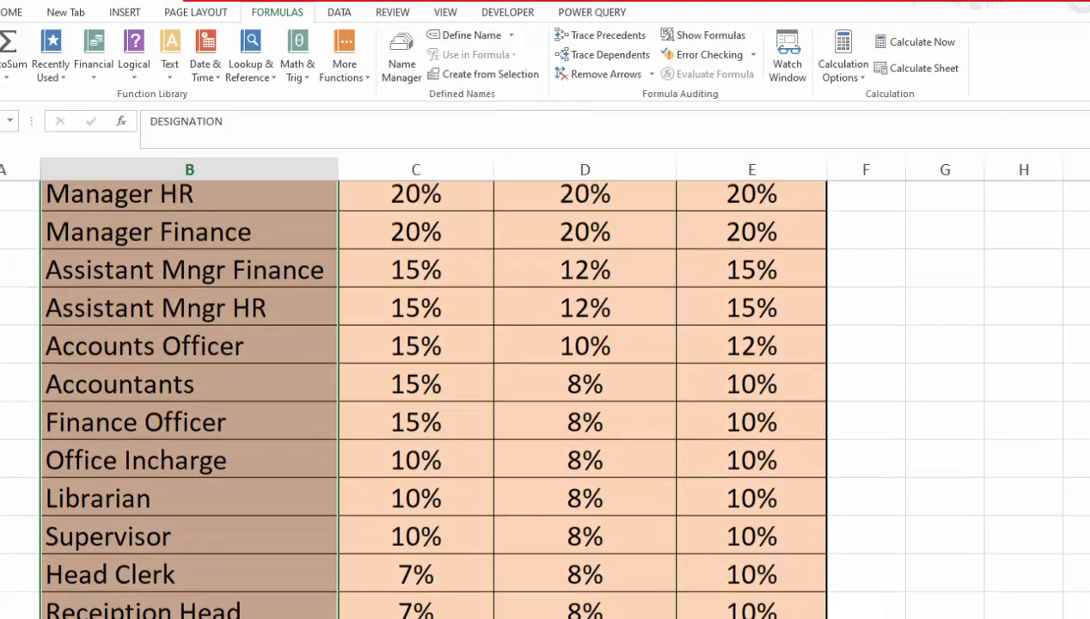
{"action": "left_click", "coordinate": [404, 69]}
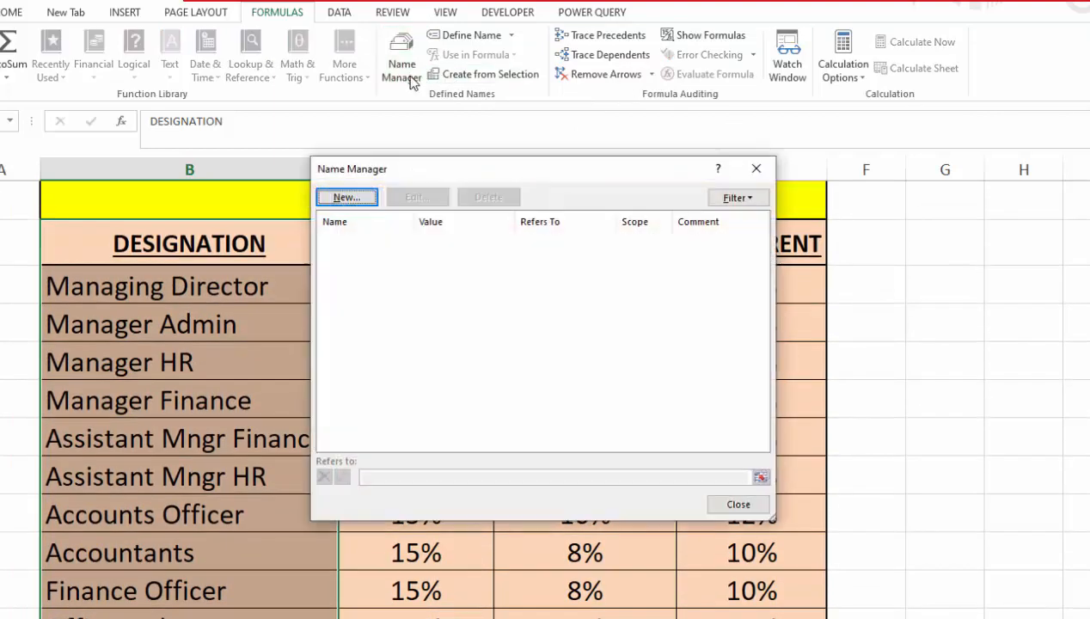
{"action": "left_click", "coordinate": [352, 197]}
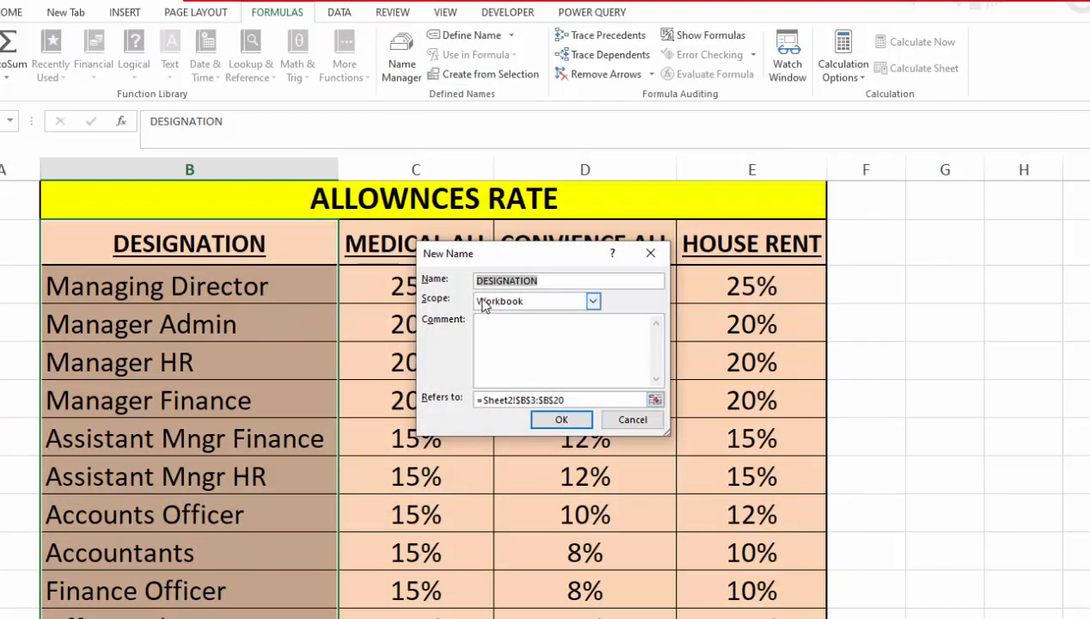
{"action": "left_click", "coordinate": [561, 419]}
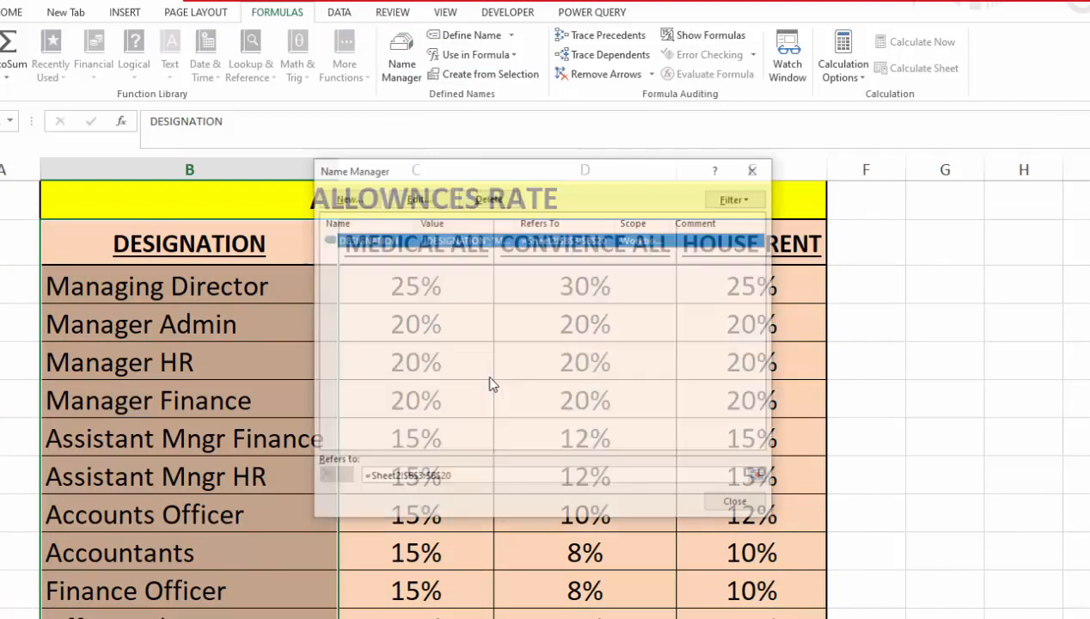
{"action": "key", "text": "Escape"}
Define the workbook-scoped name MEDICAL_ALL for the medical allowance rates in C3:C20 on Sheet2.
{"action": "left_click_drag", "start_coordinate": [428, 244], "coordinate": [428, 612]}
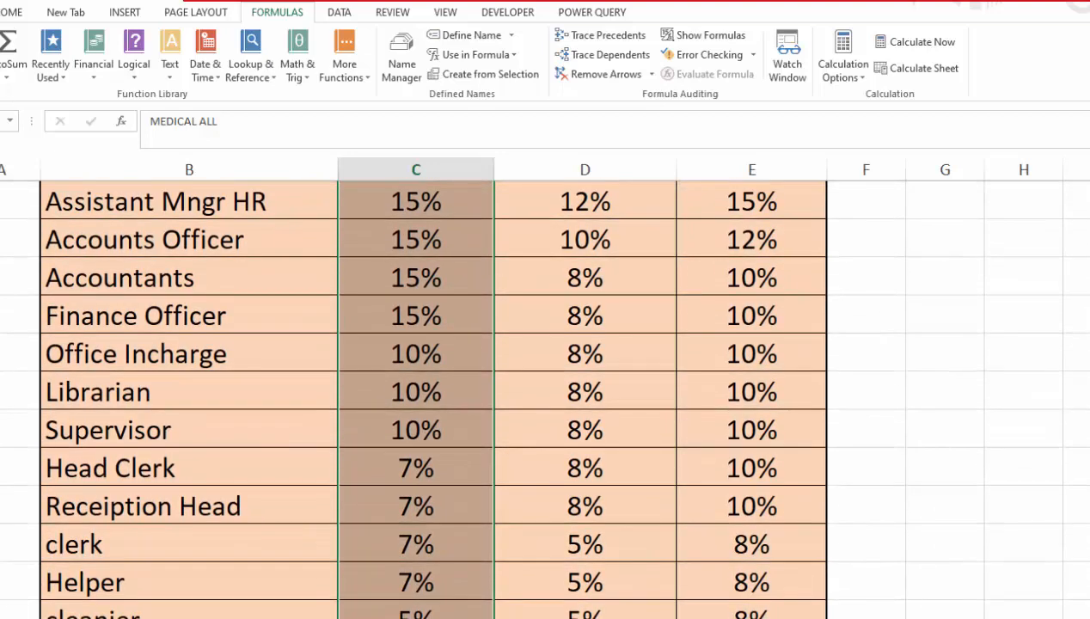
{"action": "left_click", "coordinate": [401, 62]}
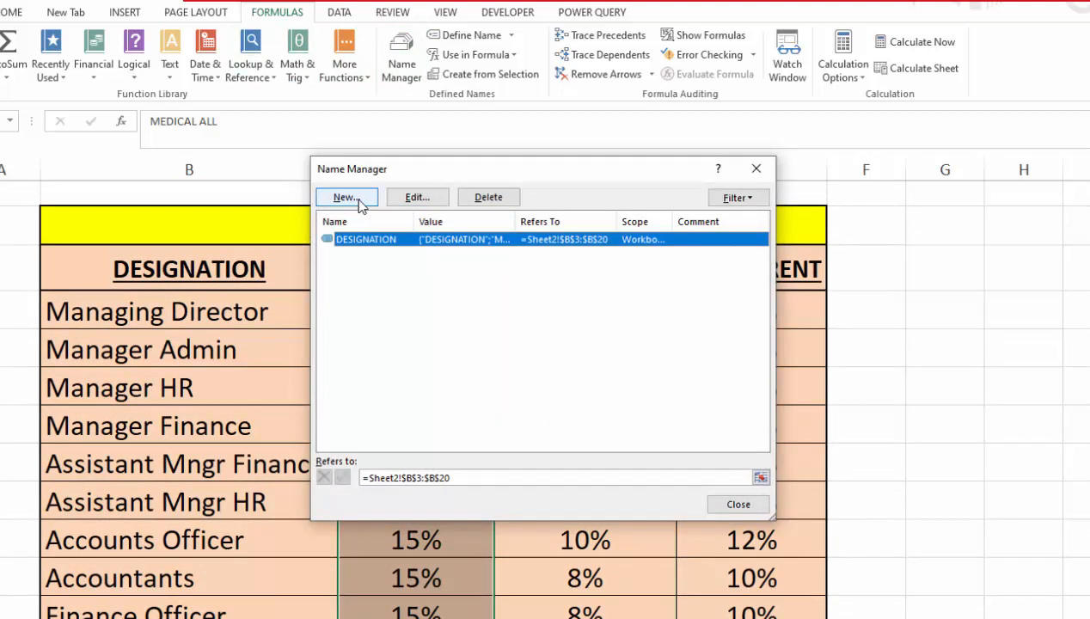
{"action": "left_click", "coordinate": [346, 198]}
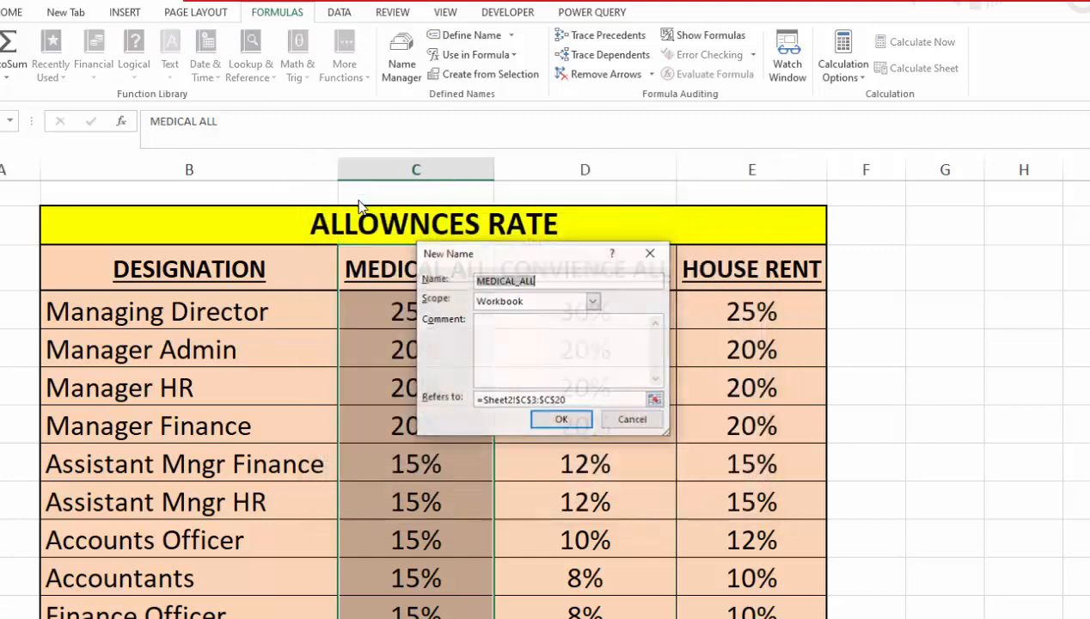
{"action": "left_click", "coordinate": [550, 419]}
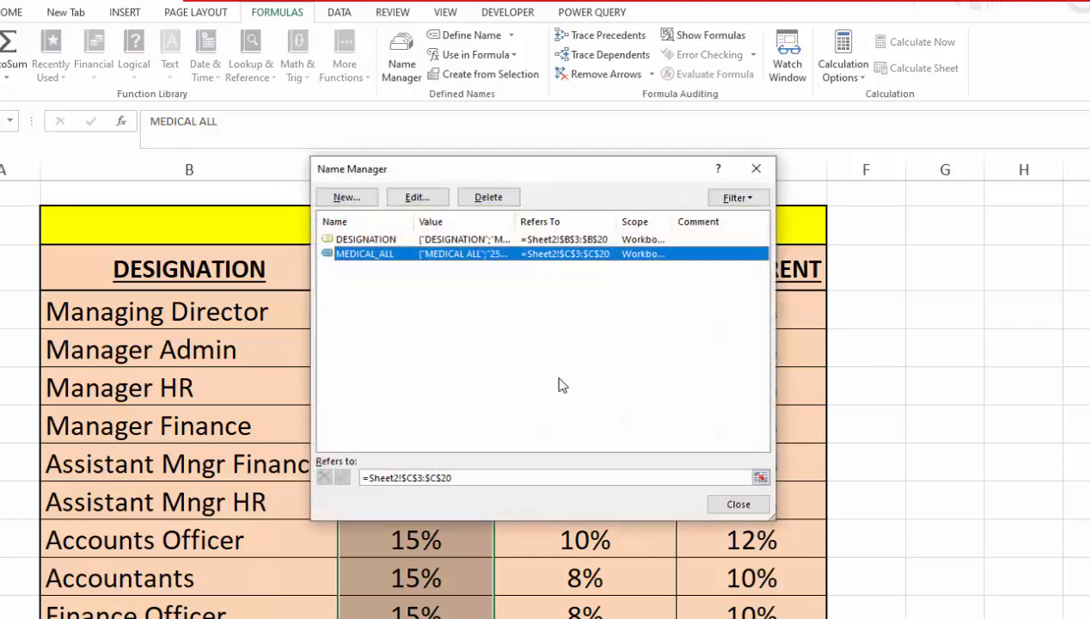
{"action": "left_click", "coordinate": [728, 507]}
Define the workbook-scoped name CONVIENCE_ALL for the convience allowance rates in D3:D20 on Sheet2.
{"action": "left_click", "coordinate": [554, 268]}
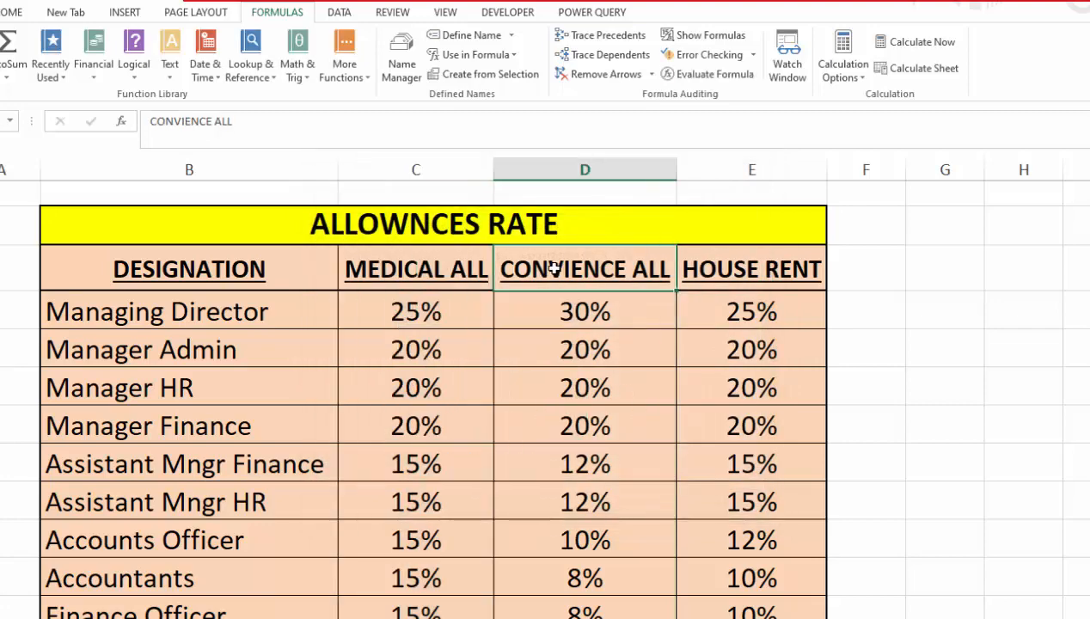
{"action": "left_click_drag", "start_coordinate": [552, 311], "coordinate": [555, 617]}
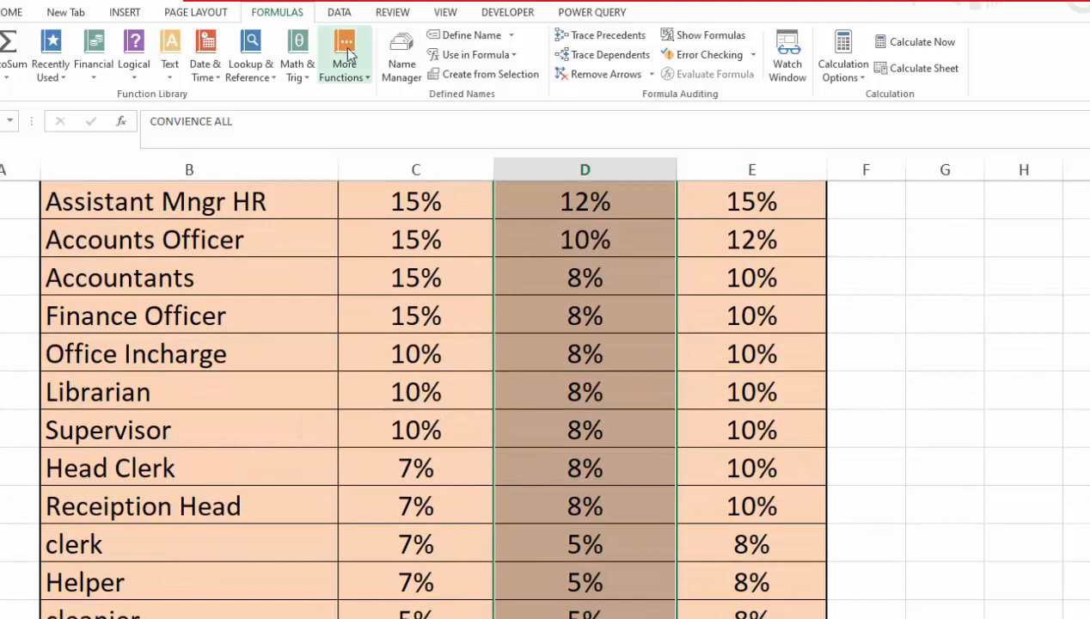
{"action": "left_click", "coordinate": [400, 53]}
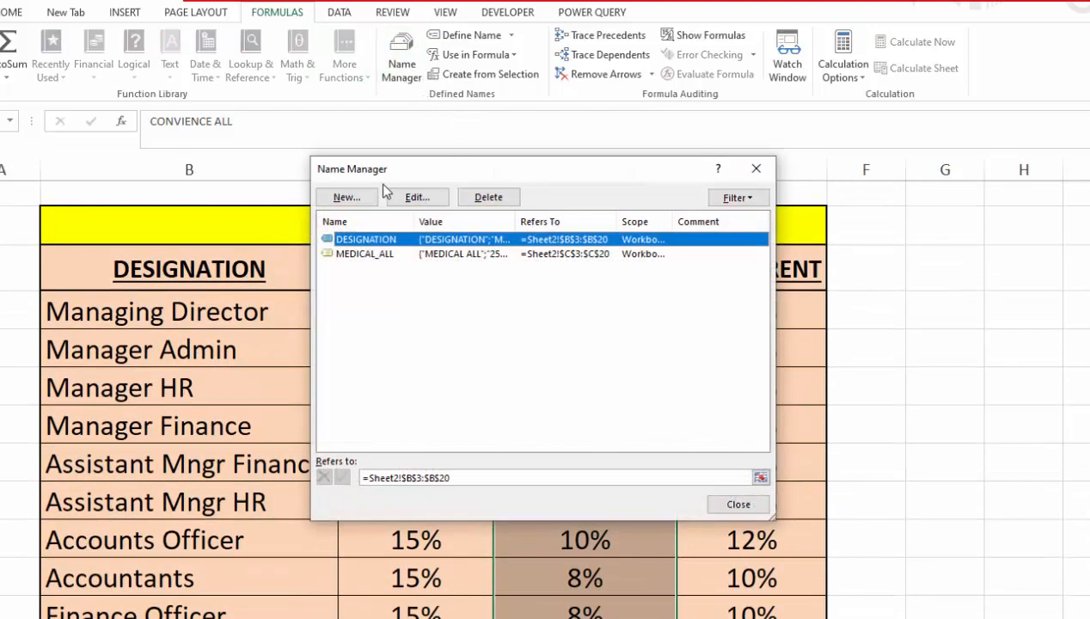
{"action": "left_click", "coordinate": [359, 200]}
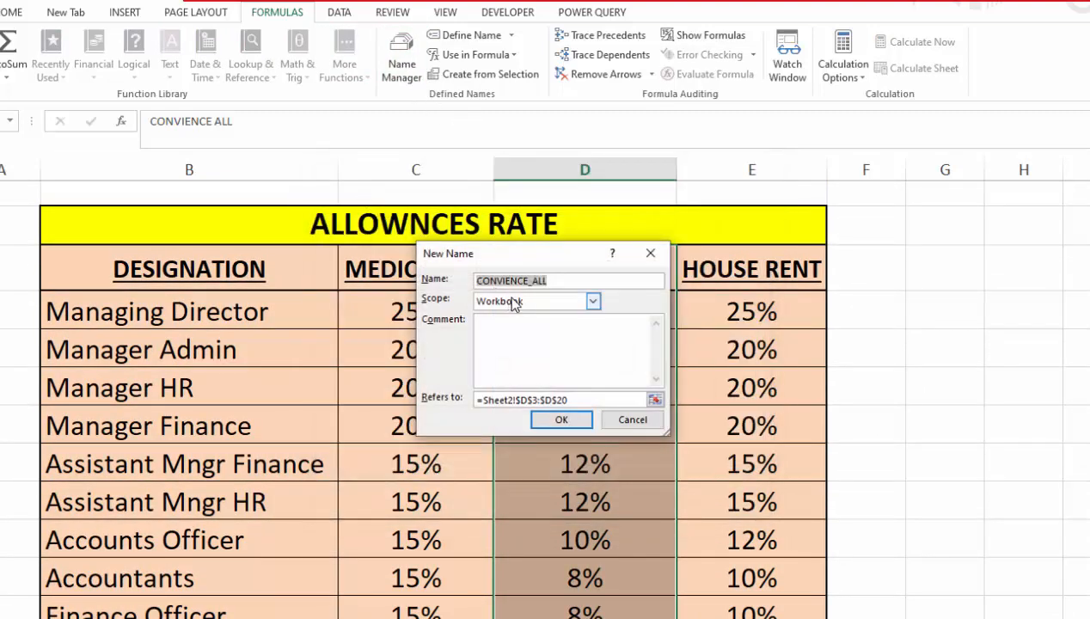
{"action": "left_click", "coordinate": [543, 421]}
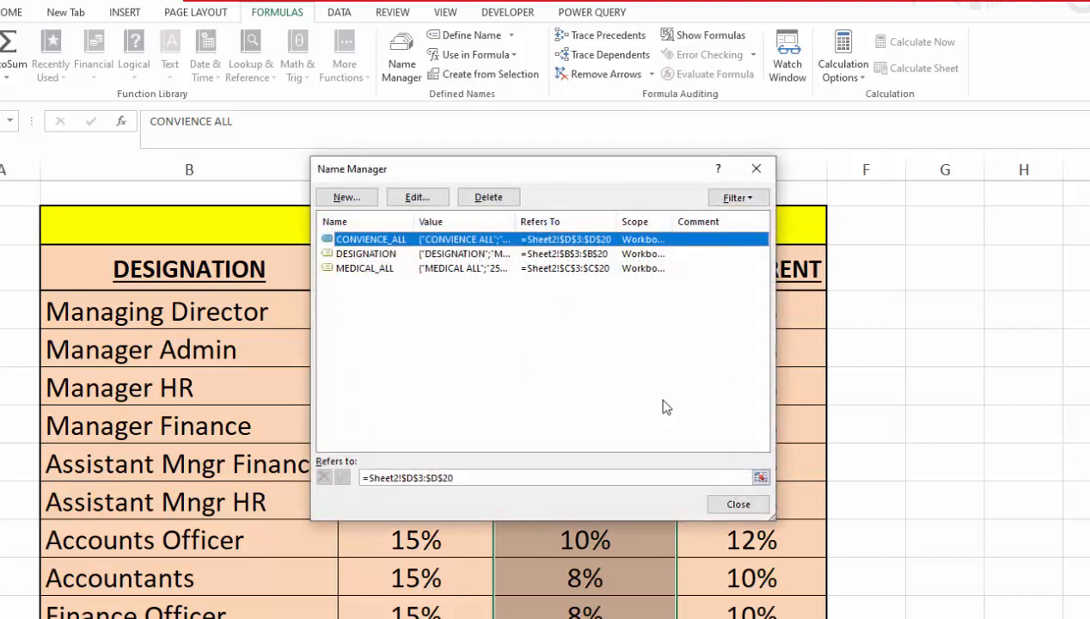
{"action": "left_click", "coordinate": [738, 505]}
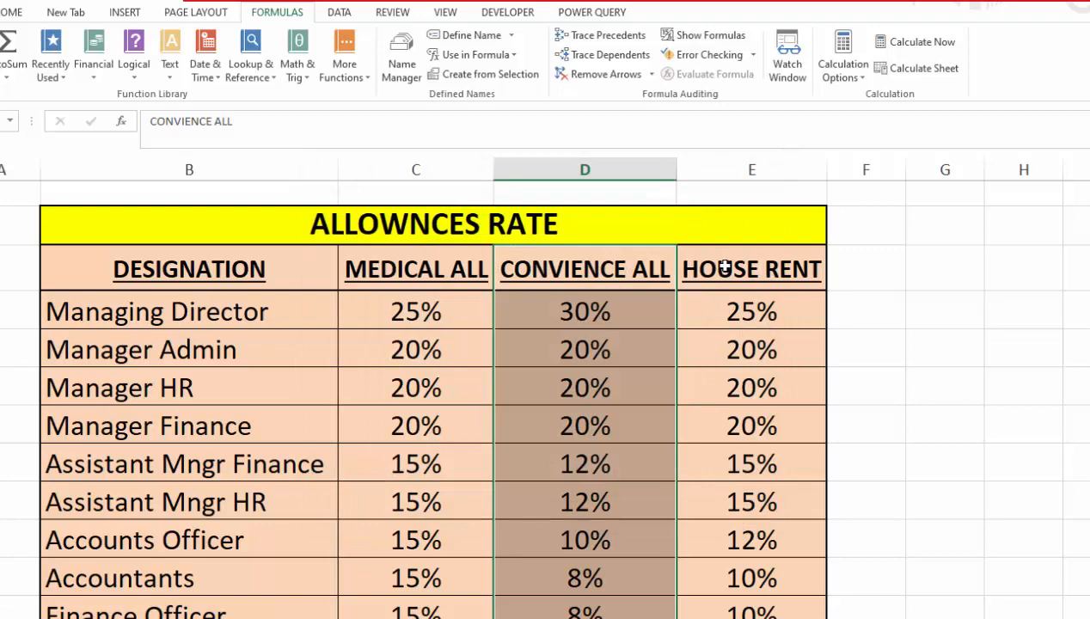
Define the workbook-scoped name HOUSE_RENT for E3:E20 on Sheet2 and check the list of defined names.
{"action": "left_click_drag", "start_coordinate": [725, 268], "coordinate": [722, 616]}
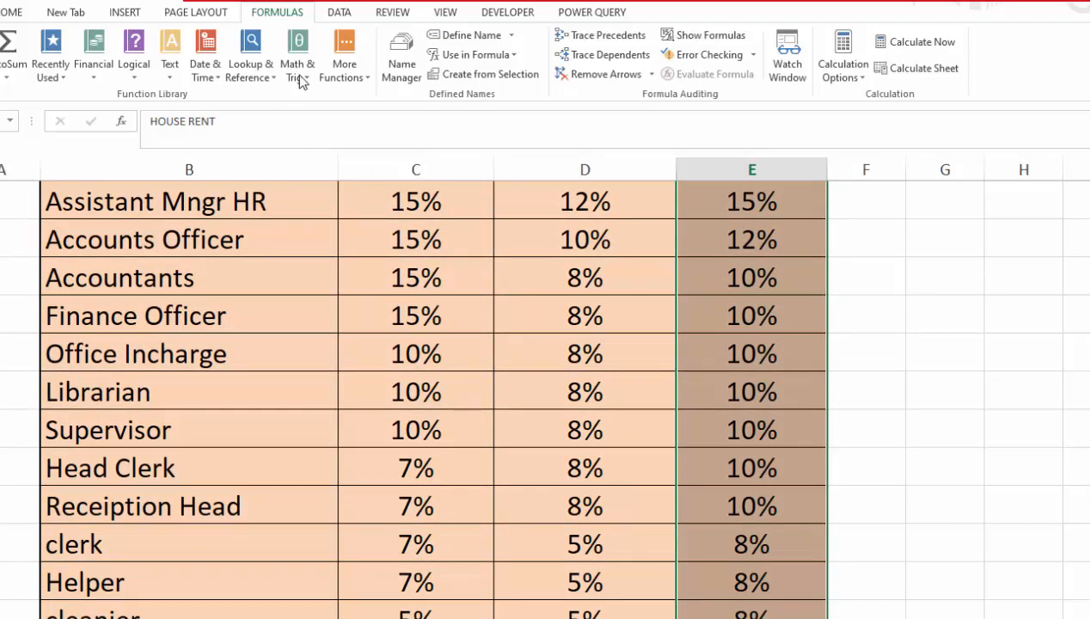
{"action": "left_click", "coordinate": [400, 66]}
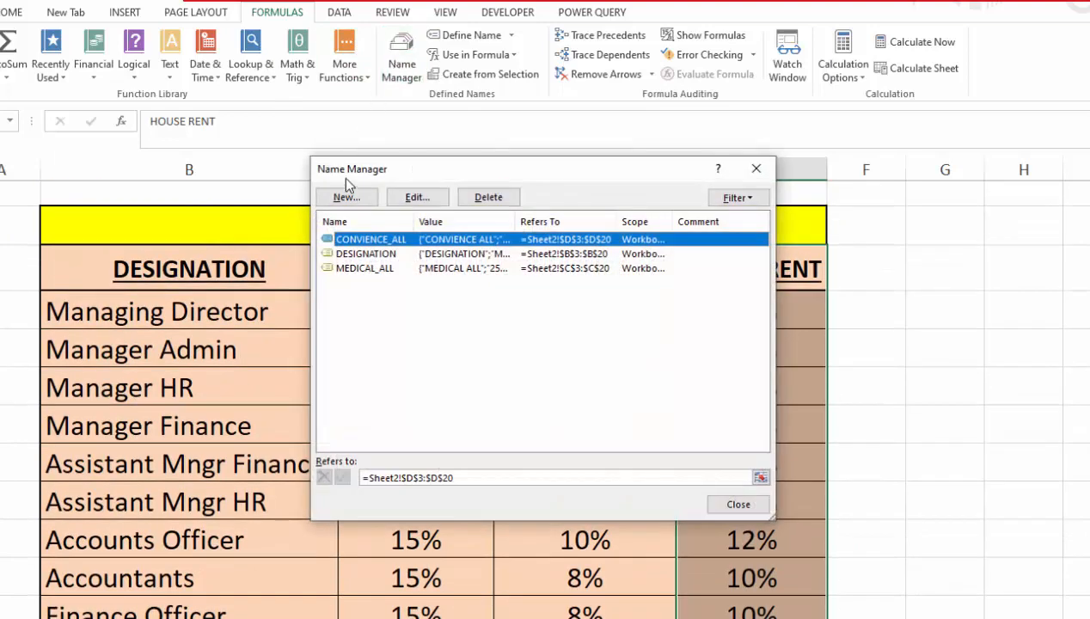
{"action": "left_click", "coordinate": [346, 196]}
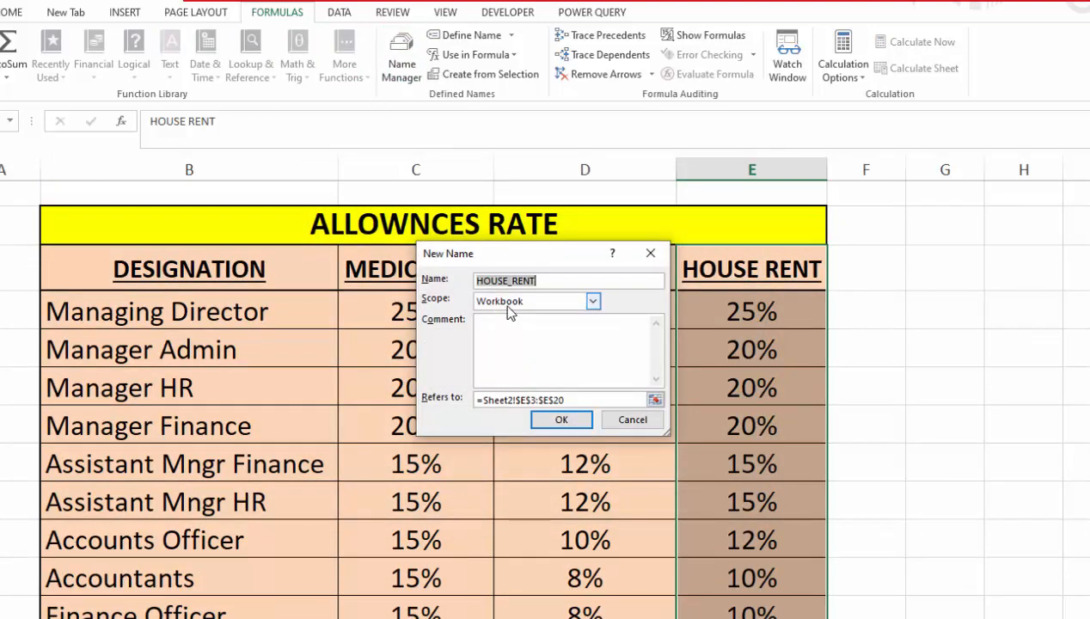
{"action": "left_click", "coordinate": [558, 420]}
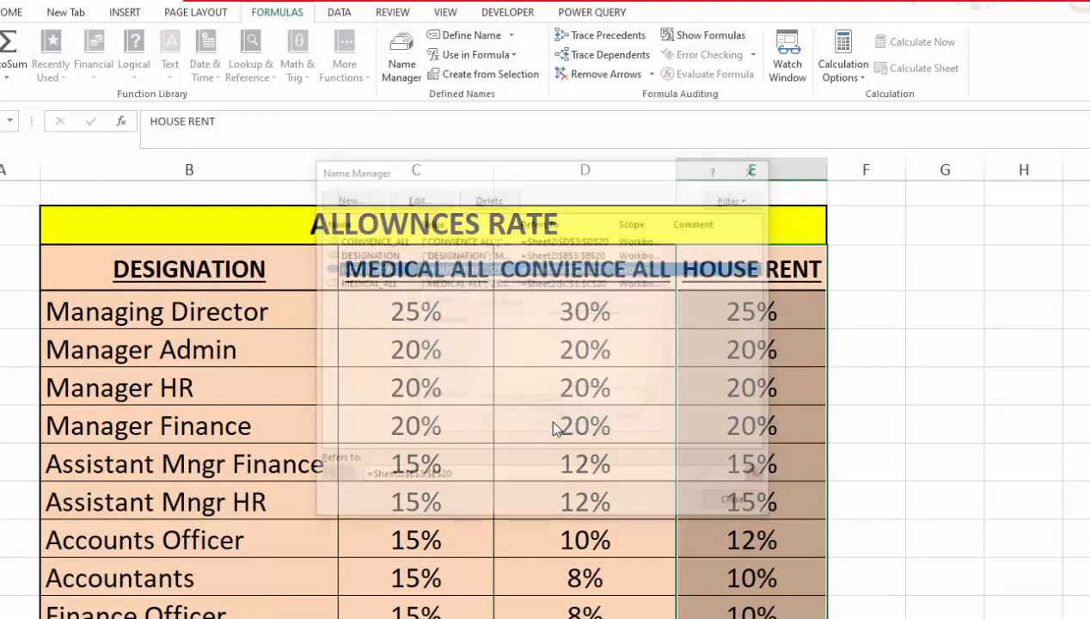
{"action": "left_click", "coordinate": [739, 506]}
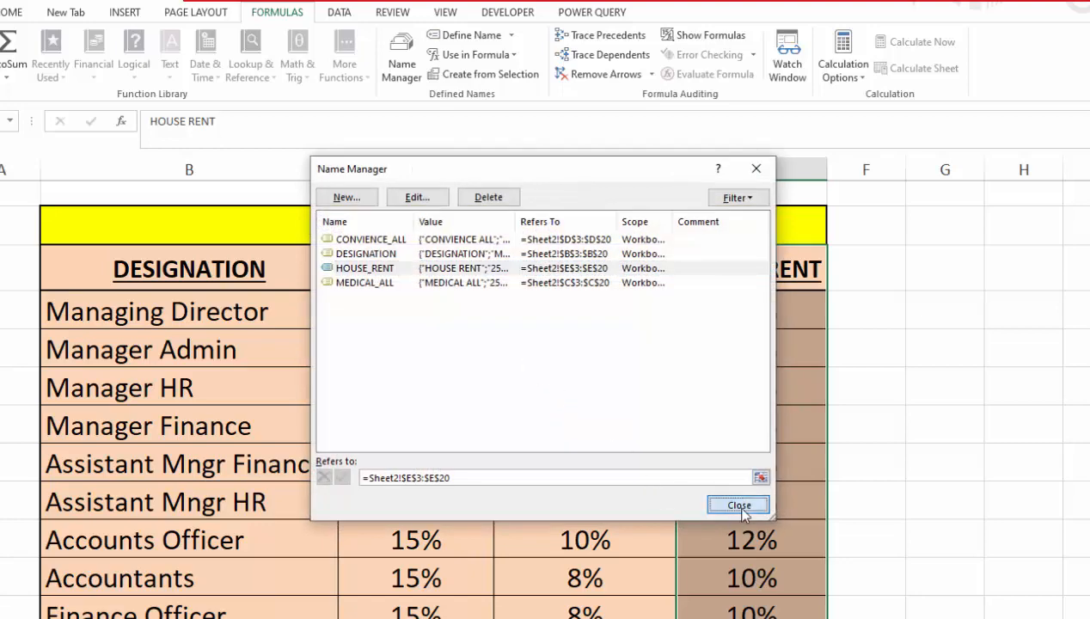
{"action": "left_click", "coordinate": [399, 83]}
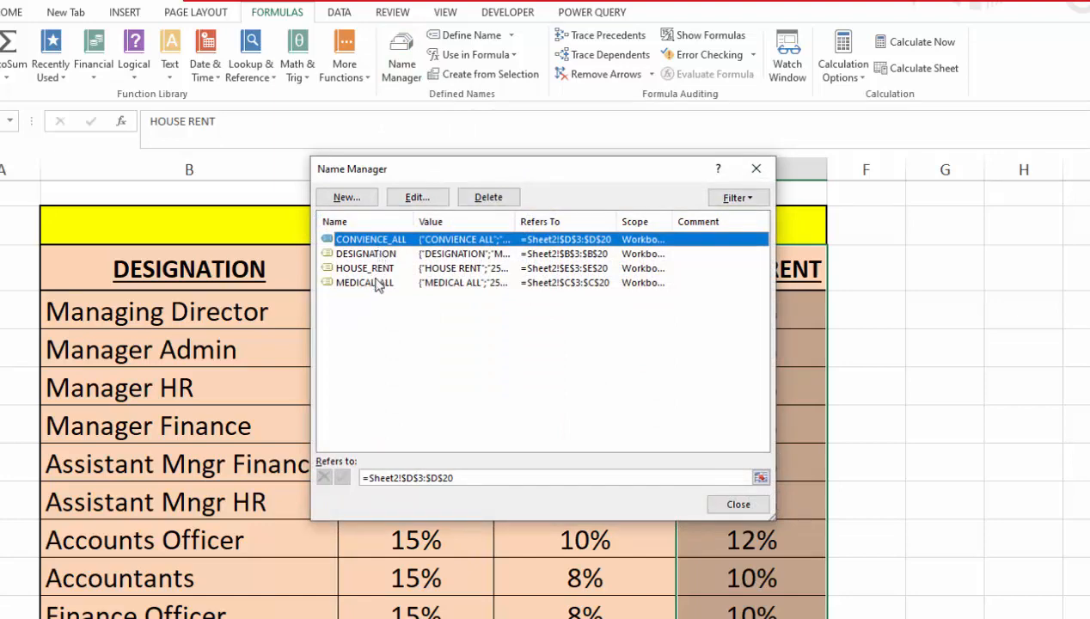
{"action": "left_click", "coordinate": [737, 505]}
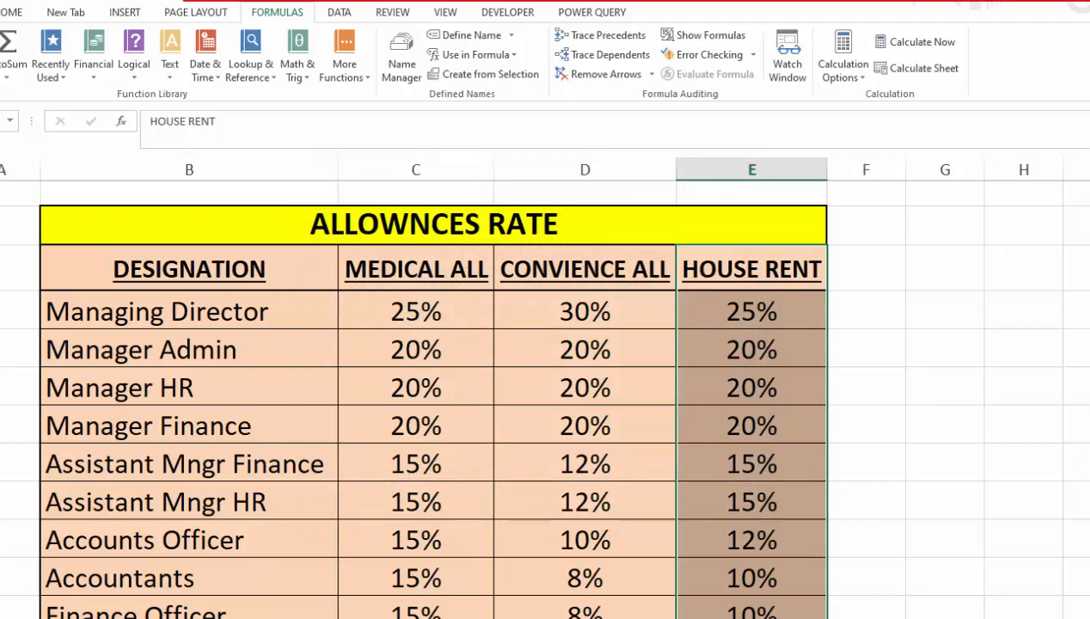
{"action": "left_click", "coordinate": [172, 615]}
{"action": "type", "text": "="}
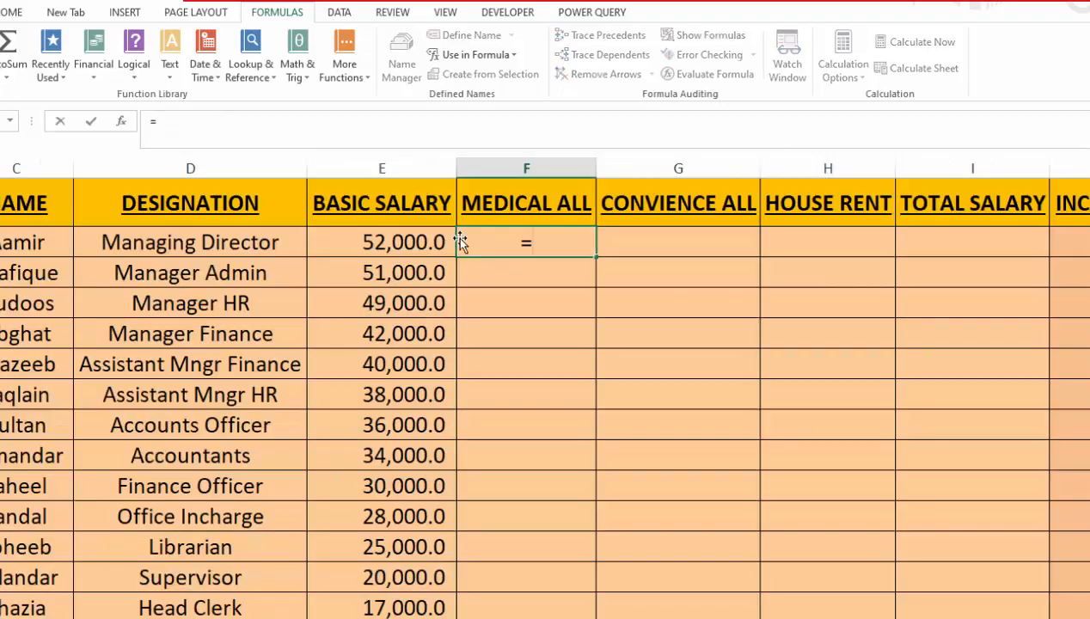
{"action": "left_click", "coordinate": [401, 241]}
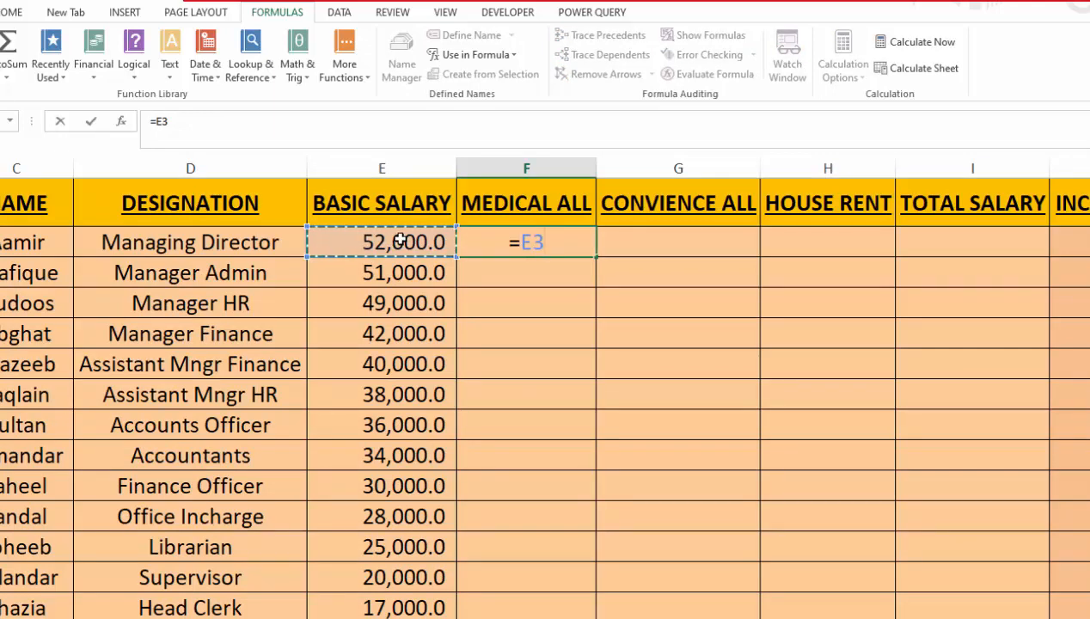
{"action": "type", "text": "*"}
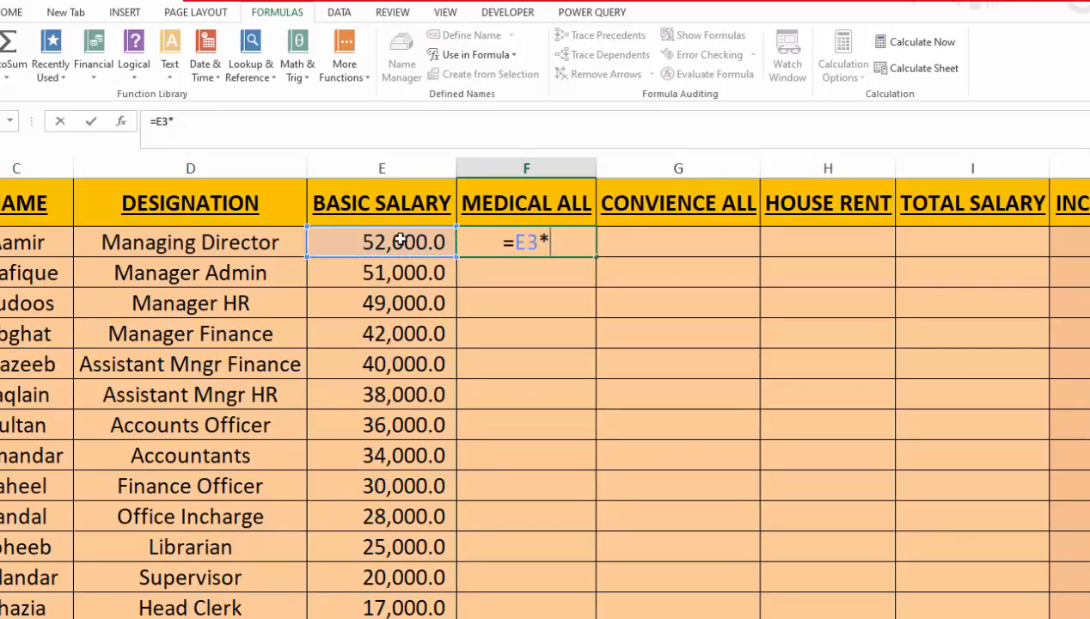
{"action": "type", "text": "INDEX"}
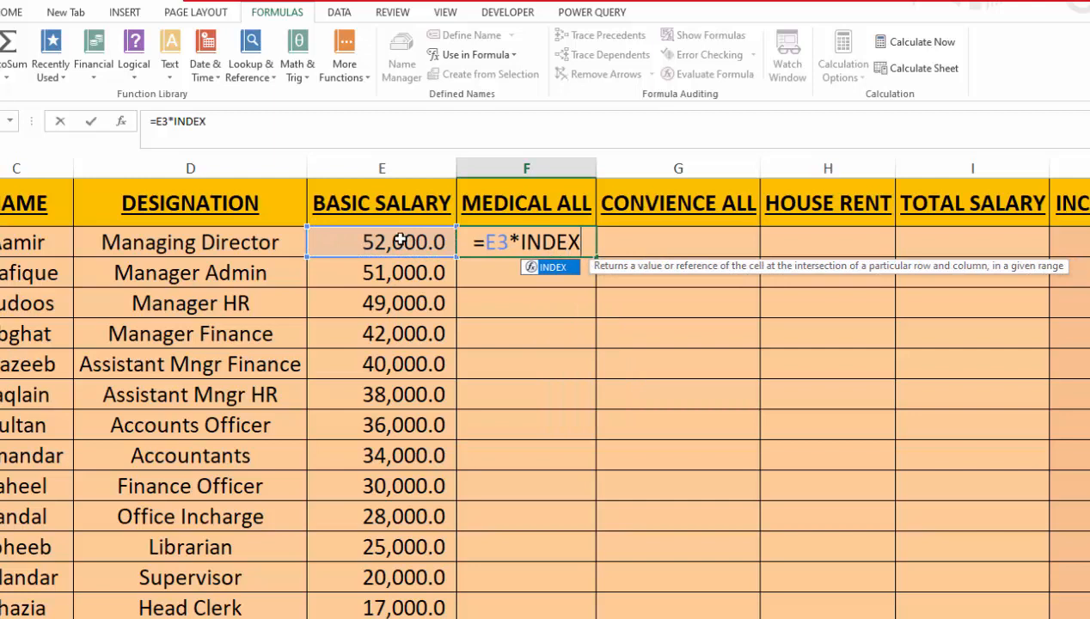
{"action": "double_click", "coordinate": [548, 265]}
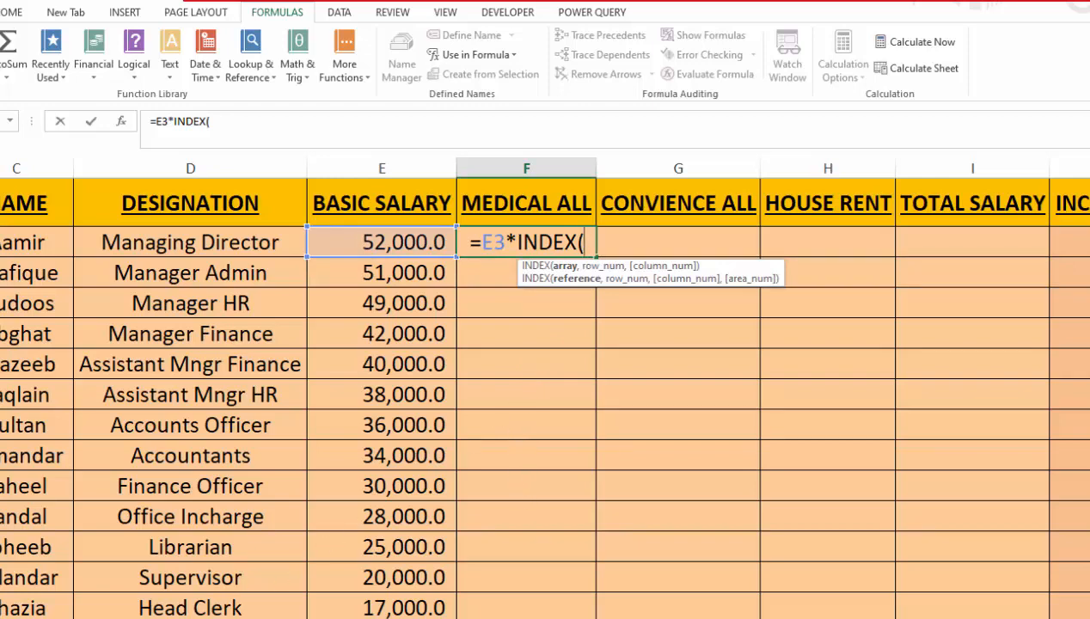
{"action": "left_click", "coordinate": [176, 616]}
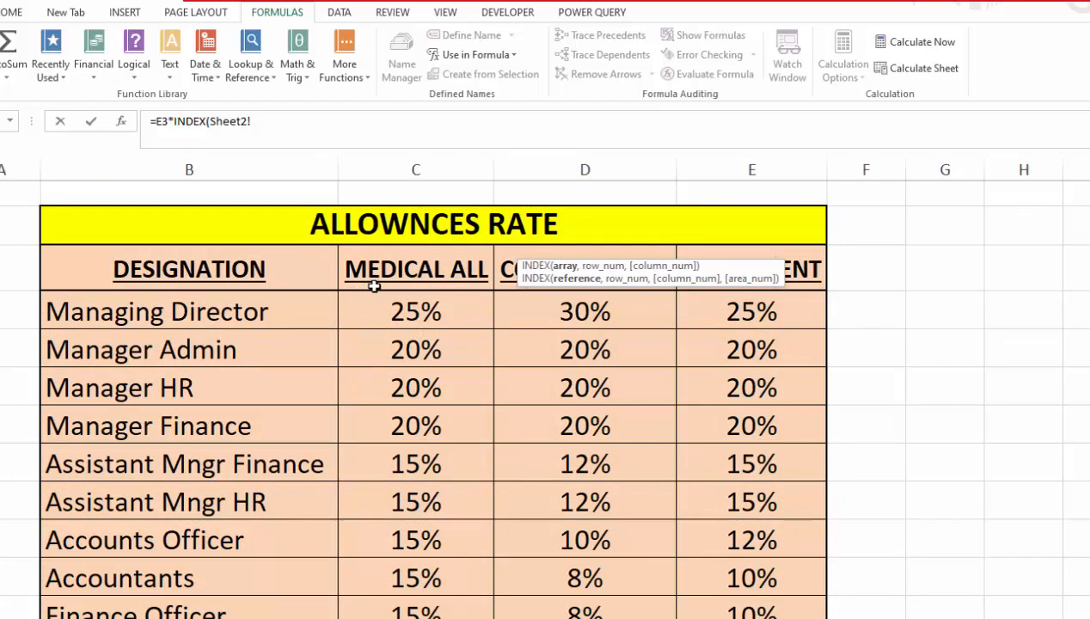
{"action": "left_click_drag", "start_coordinate": [381, 299], "coordinate": [404, 611]}
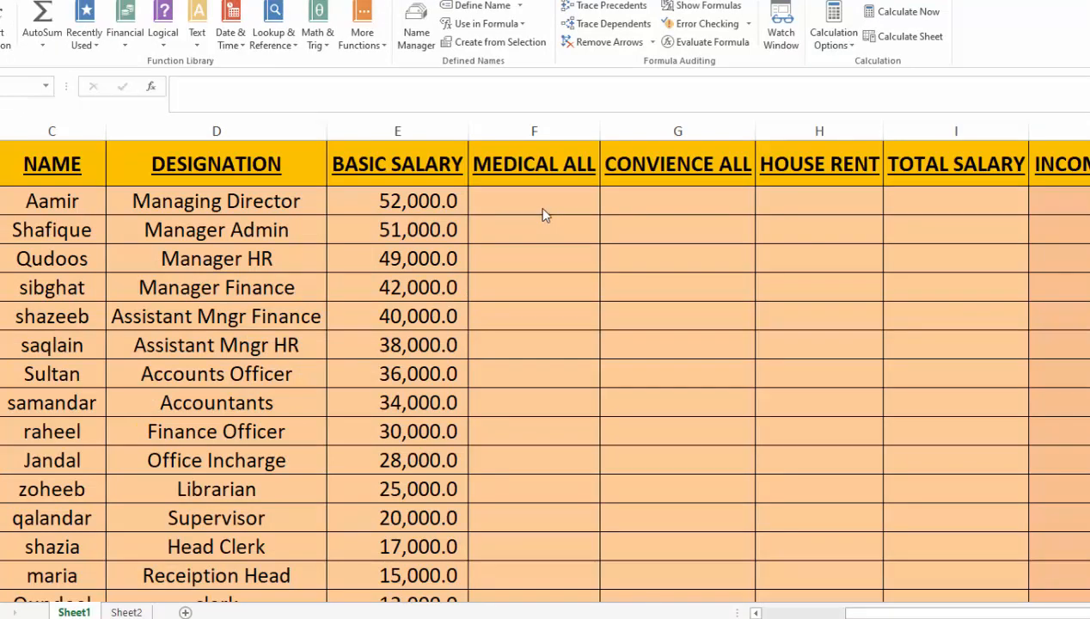
Start the medical allowance formula in F3 of Sheet1 as =E3*INDEX(MEDICAL_ALL, using the medical rates on Sheet2 as the array.
{"action": "left_click", "coordinate": [542, 205]}
{"action": "type", "text": "="}
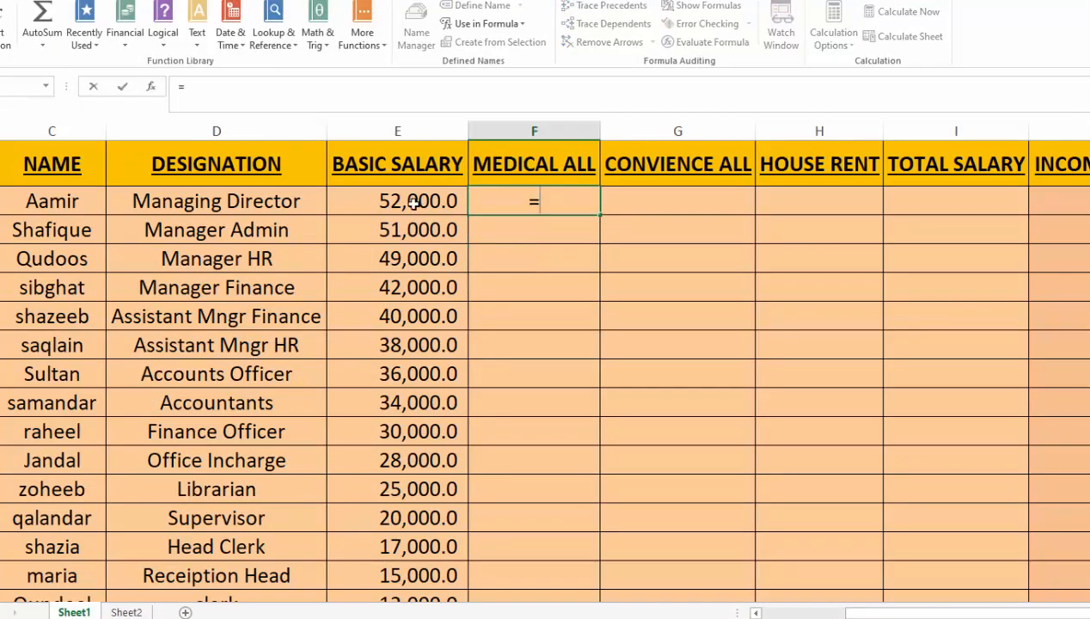
{"action": "left_click", "coordinate": [414, 200]}
{"action": "type", "text": "*"}
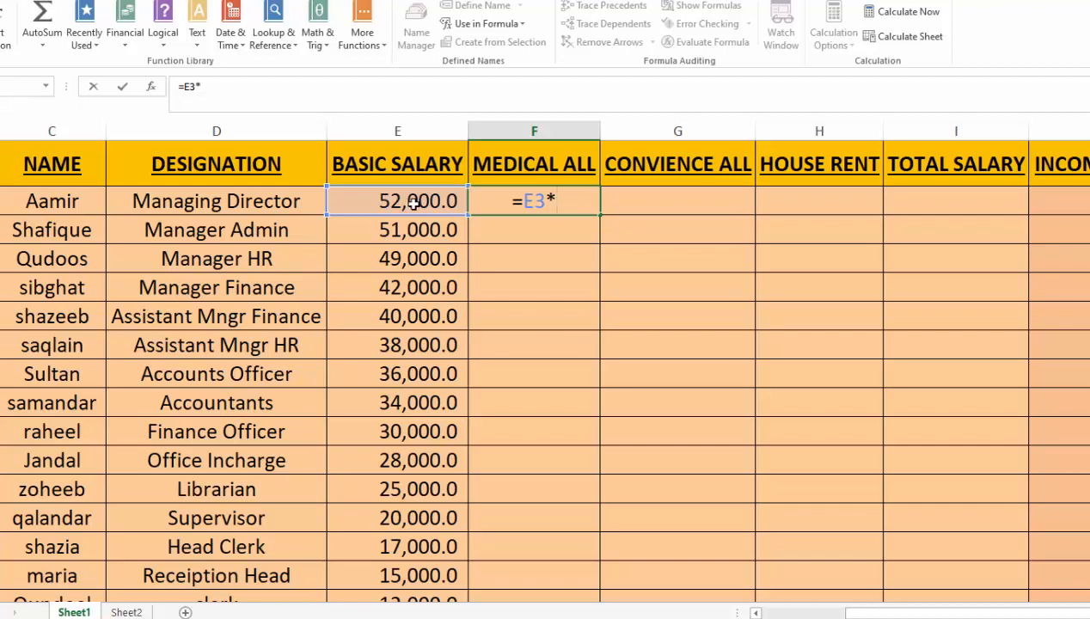
{"action": "type", "text": "INDEX("}
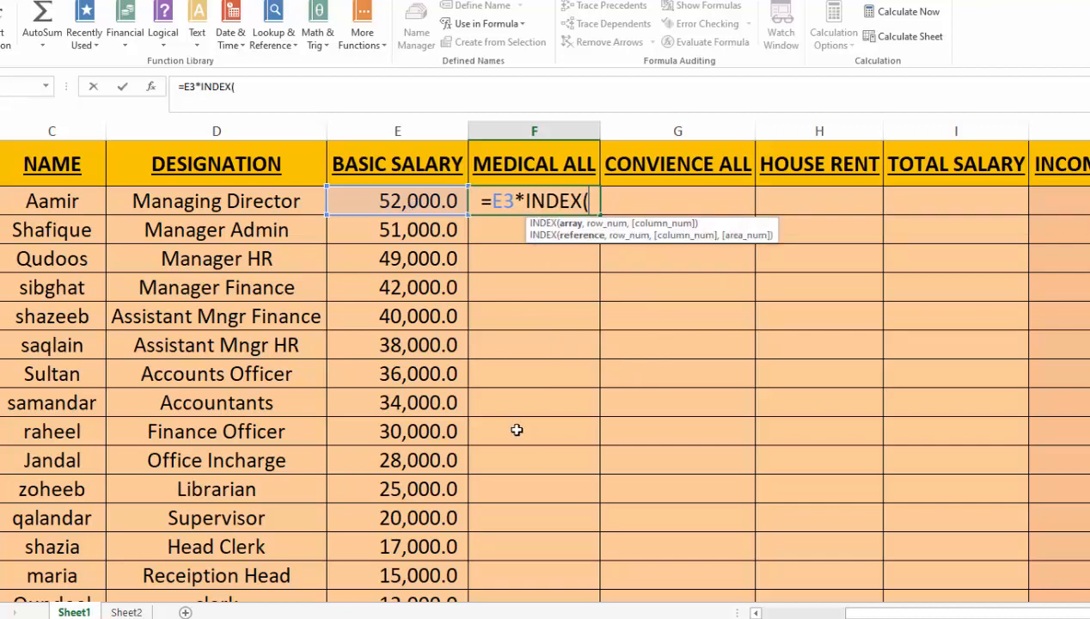
{"action": "left_click", "coordinate": [126, 612]}
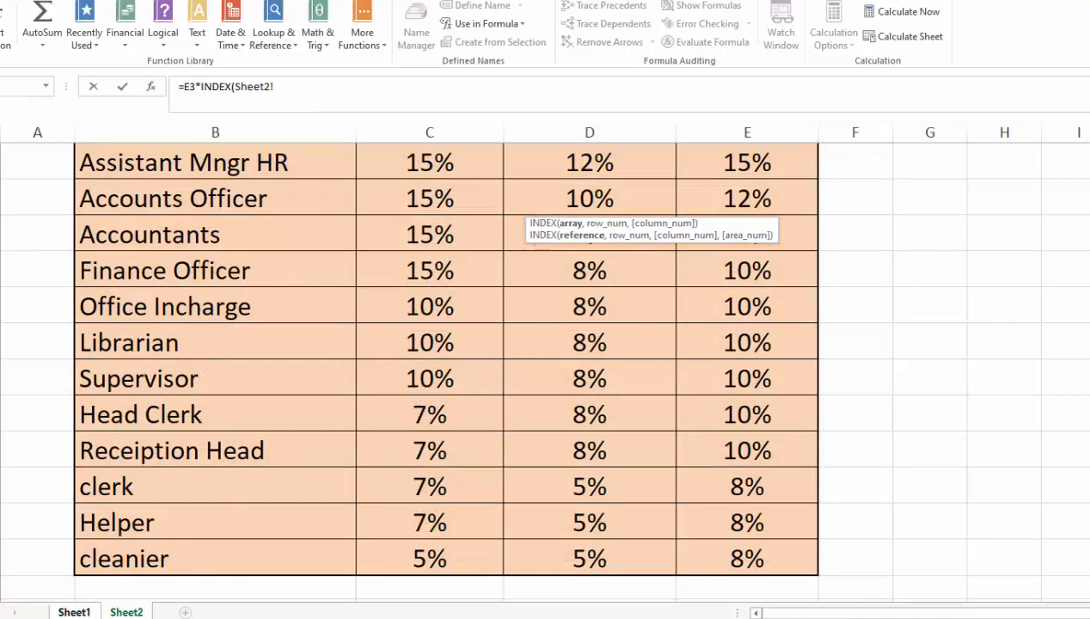
{"action": "scroll", "coordinate": [869, 226], "scroll_direction": "up", "scroll_amount": 3}
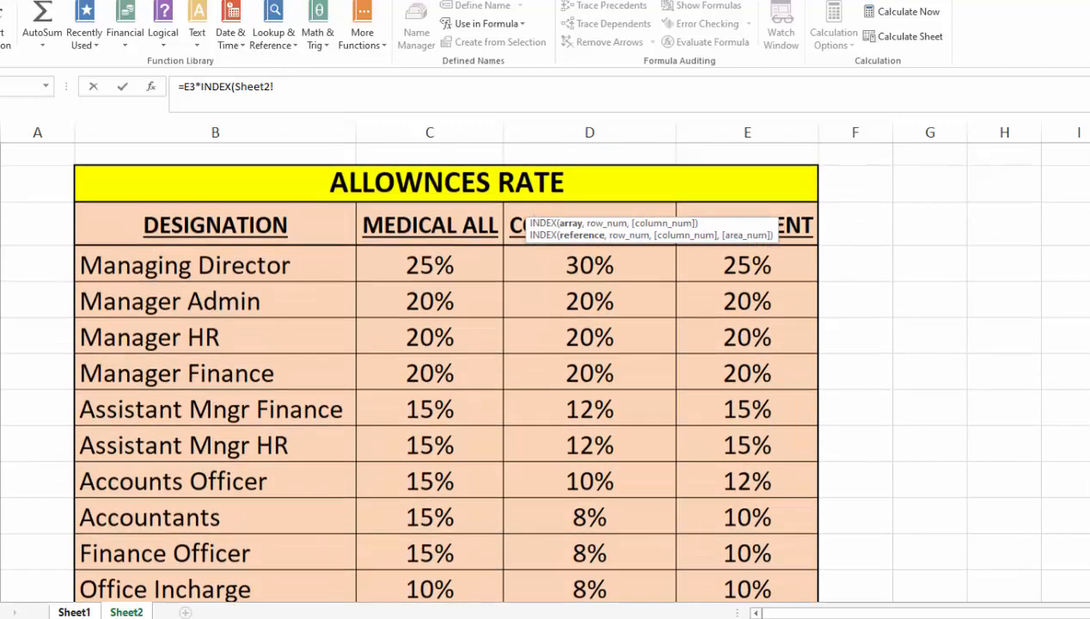
{"action": "left_click_drag", "start_coordinate": [492, 270], "coordinate": [448, 560]}
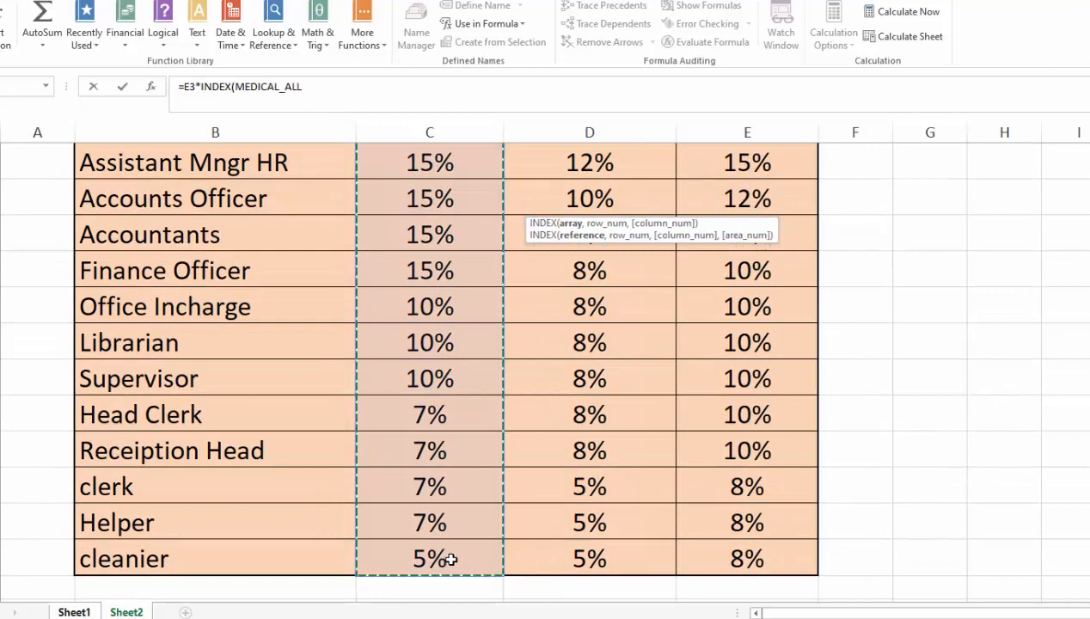
{"action": "type", "text": ","}
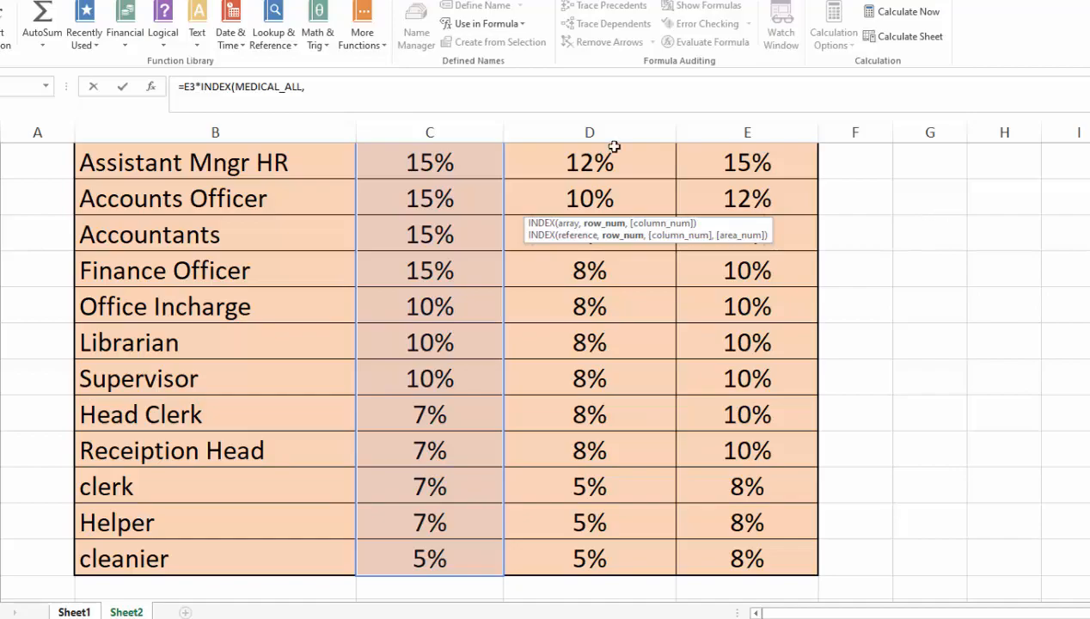
Complete the F3 formula with MATCH(Sheet1!D3,DESIGNATION,0) as the INDEX row number and enter it.
{"action": "left_click", "coordinate": [380, 95]}
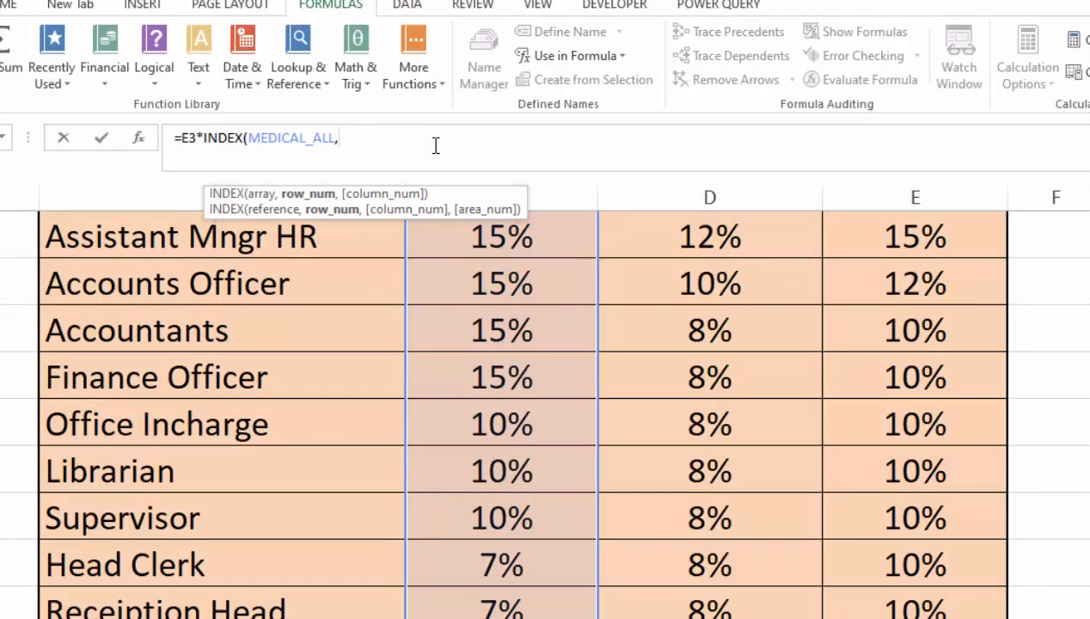
{"action": "type", "text": "MATCH("}
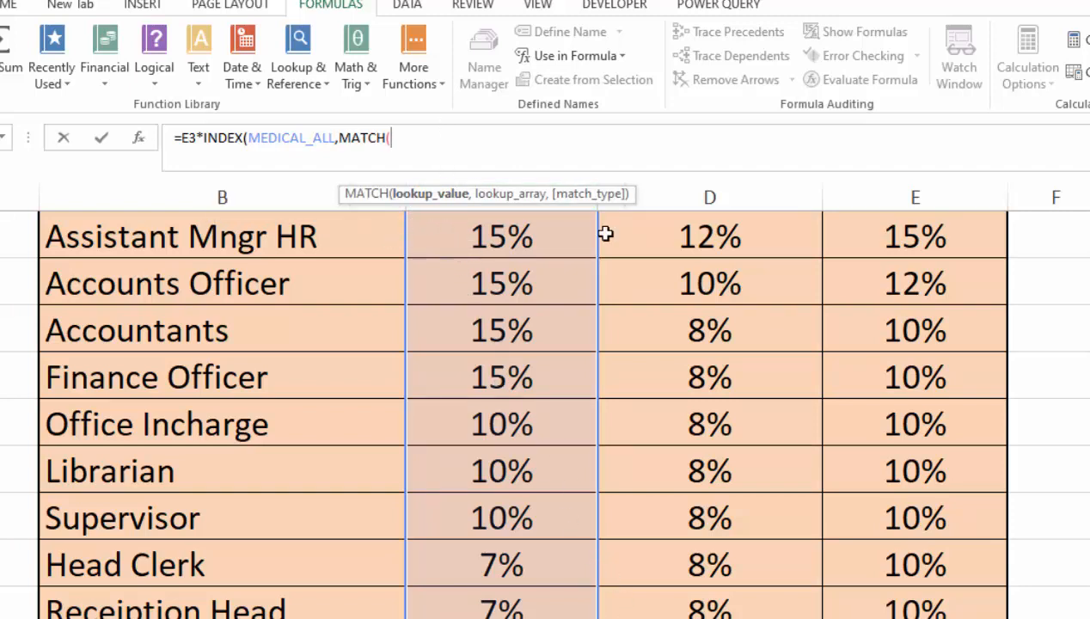
{"action": "left_click", "coordinate": [237, 616]}
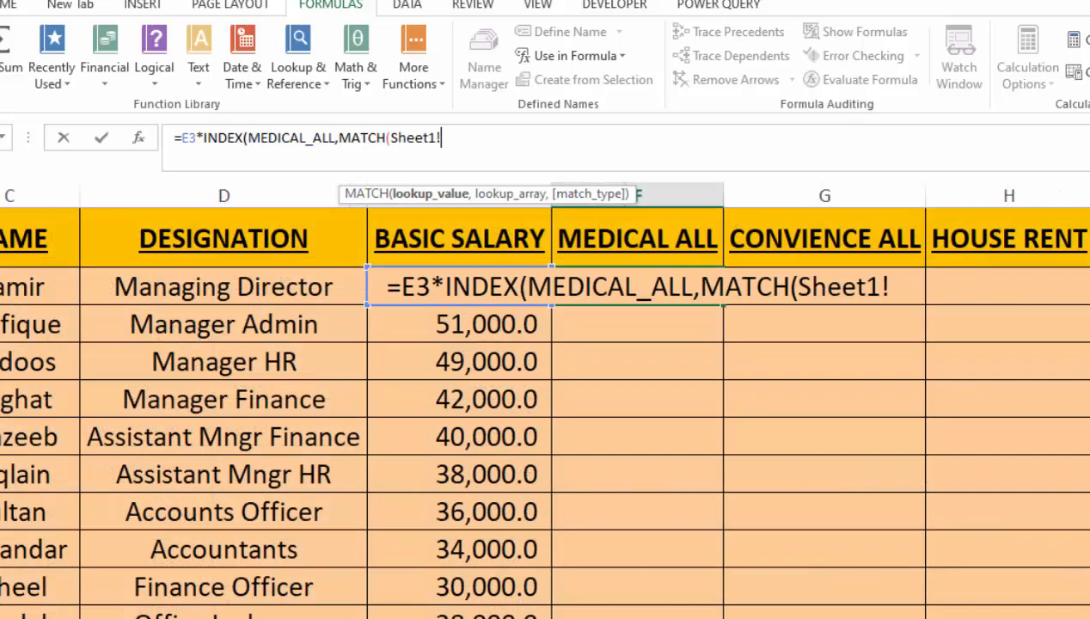
{"action": "left_click", "coordinate": [291, 282]}
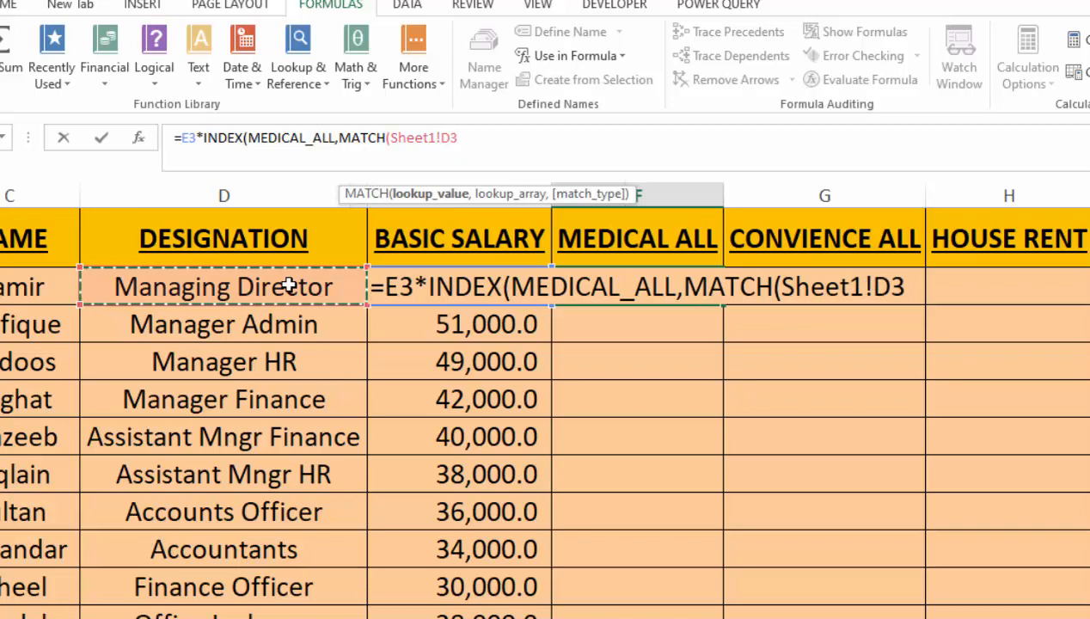
{"action": "type", "text": ","}
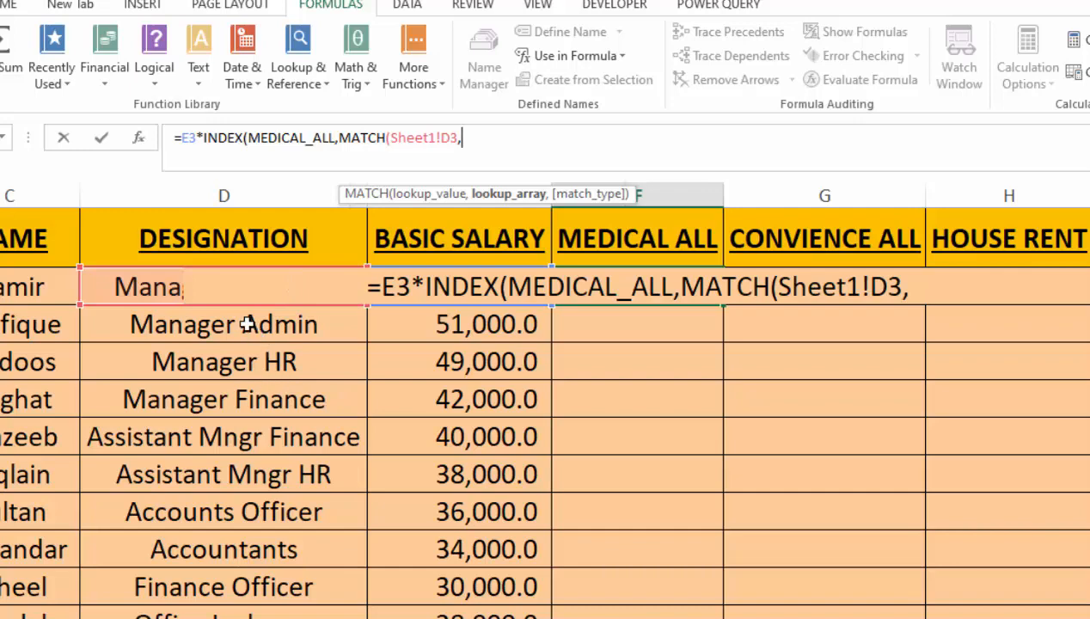
{"action": "left_click", "coordinate": [164, 617]}
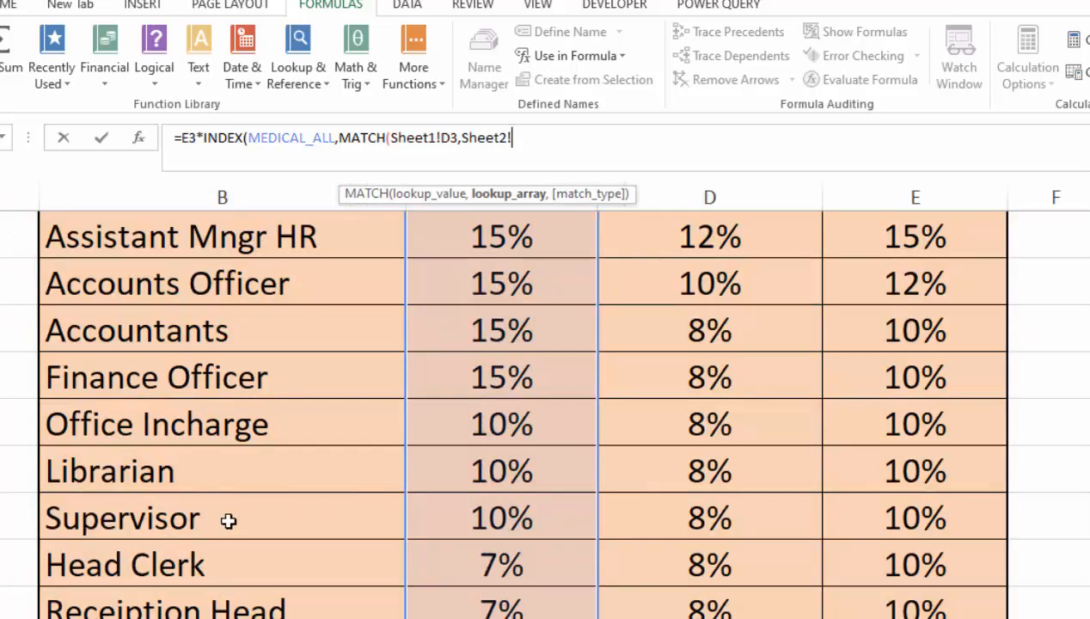
{"action": "scroll", "coordinate": [516, 412], "scroll_direction": "up", "scroll_amount": 3}
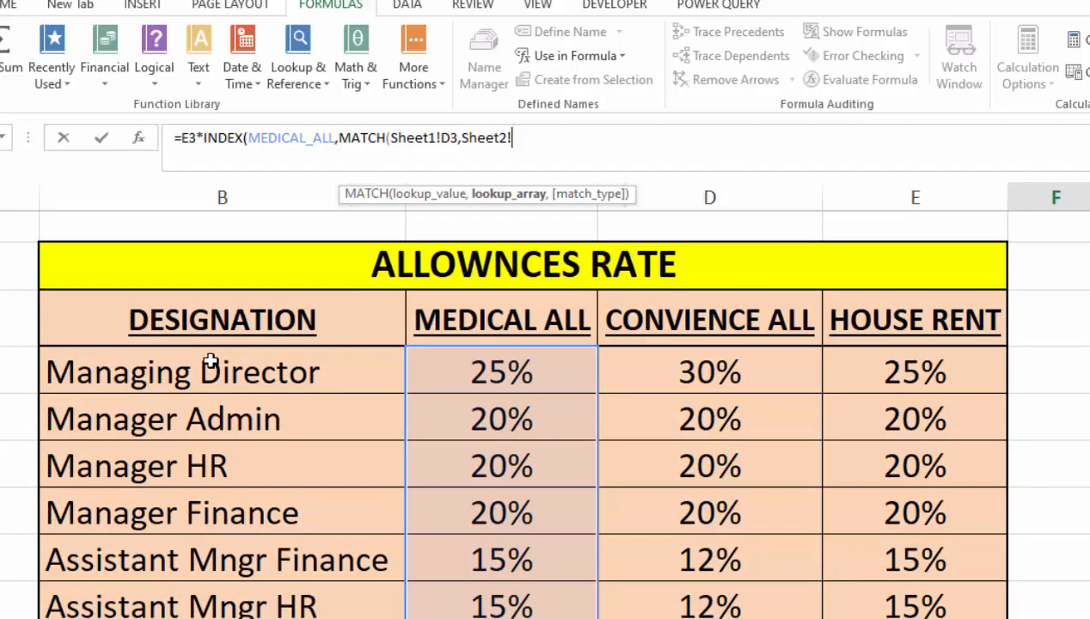
{"action": "left_click_drag", "start_coordinate": [211, 361], "coordinate": [223, 618]}
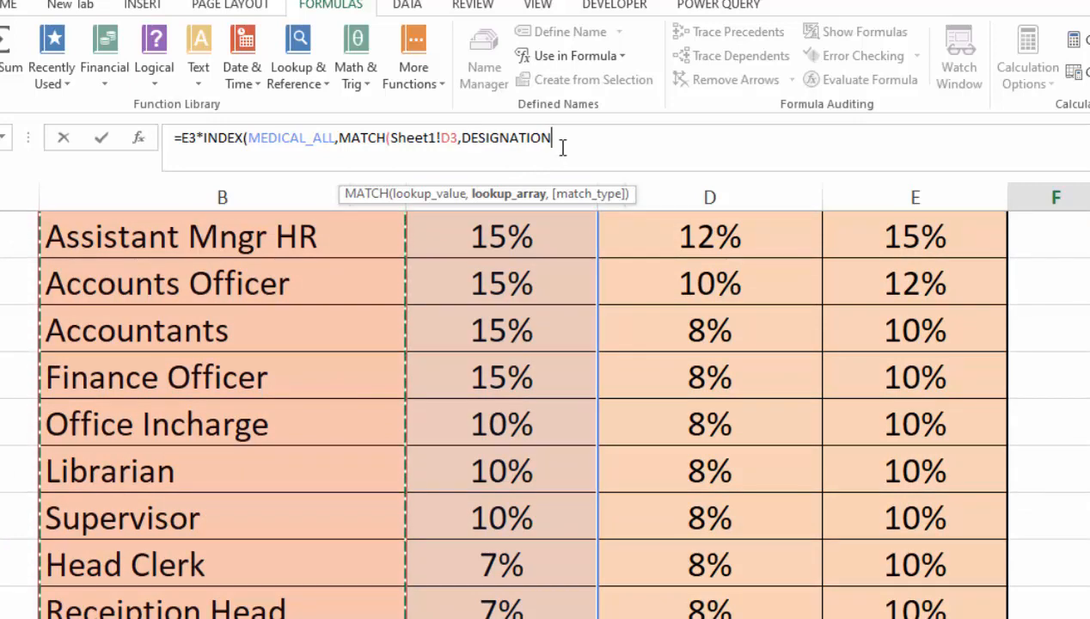
{"action": "type", "text": ","}
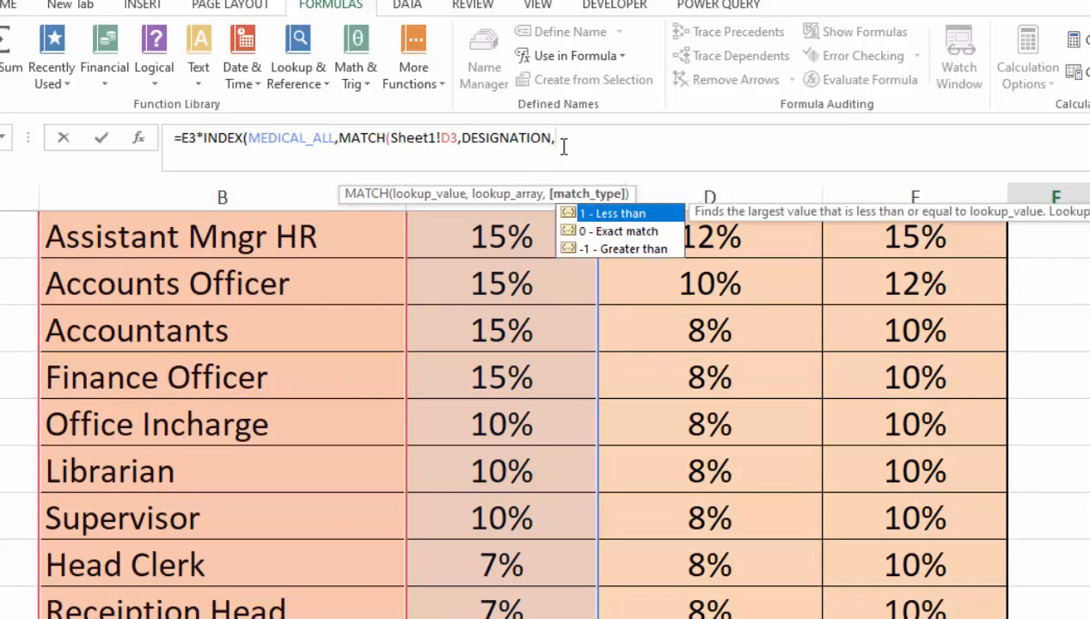
{"action": "double_click", "coordinate": [587, 234]}
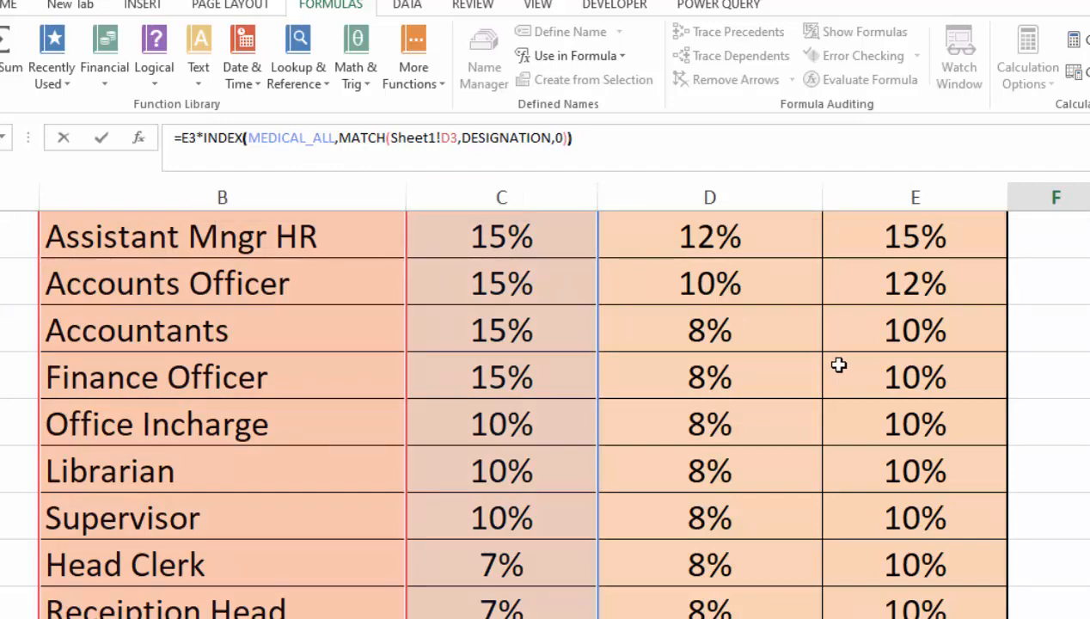
{"action": "key", "text": "Return"}
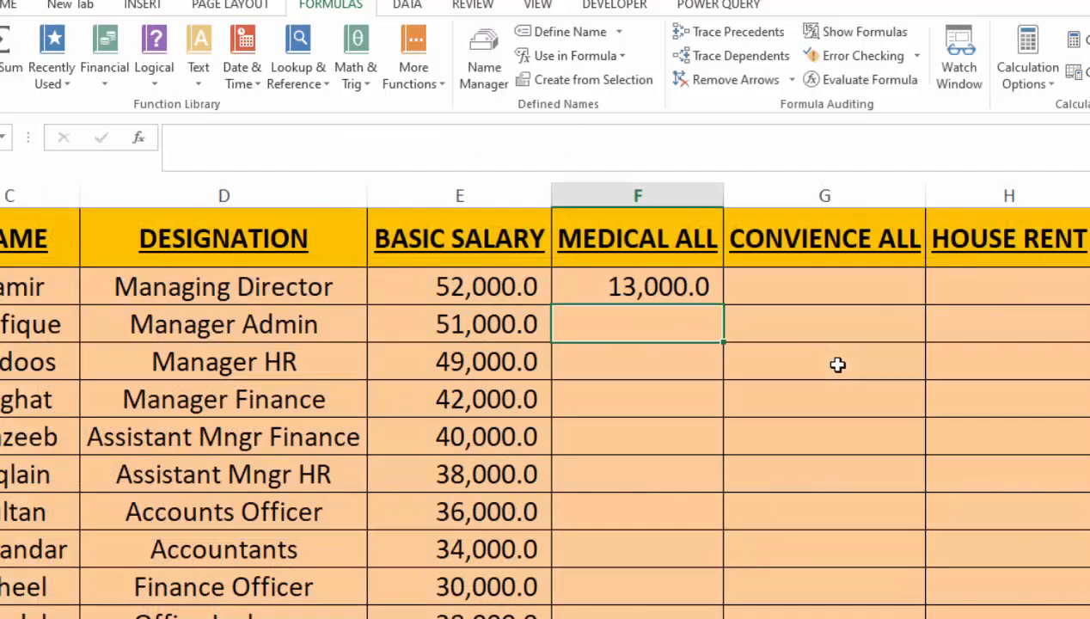
Review the medical allowance formula in F3 and the MEDICAL ALL rates on Sheet2 that its INDEX array covers.
{"action": "double_click", "coordinate": [683, 286]}
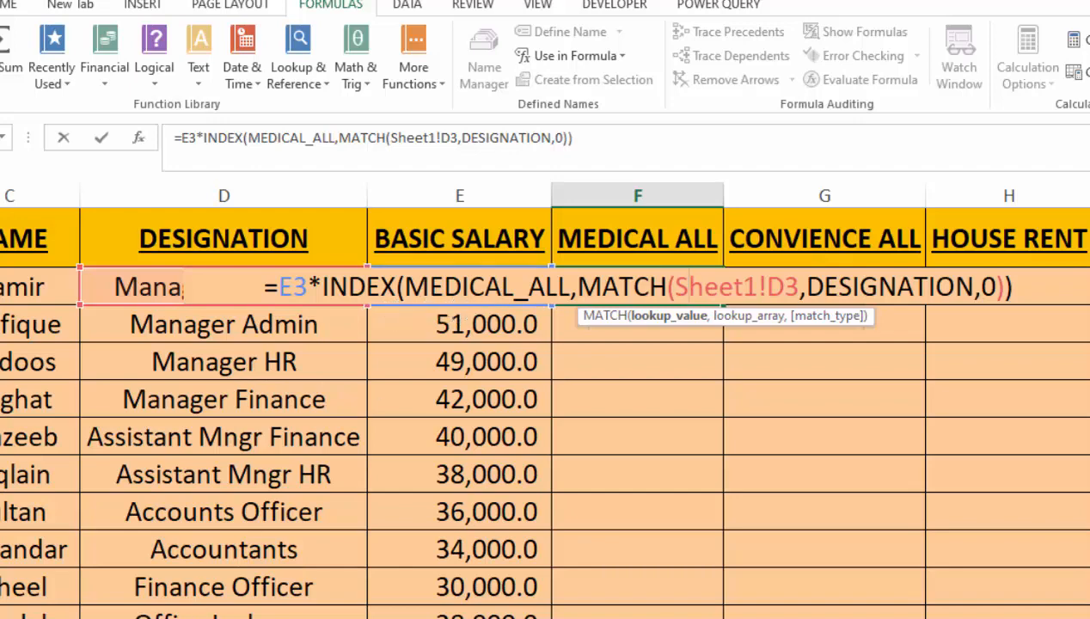
{"action": "key", "text": "Tab"}
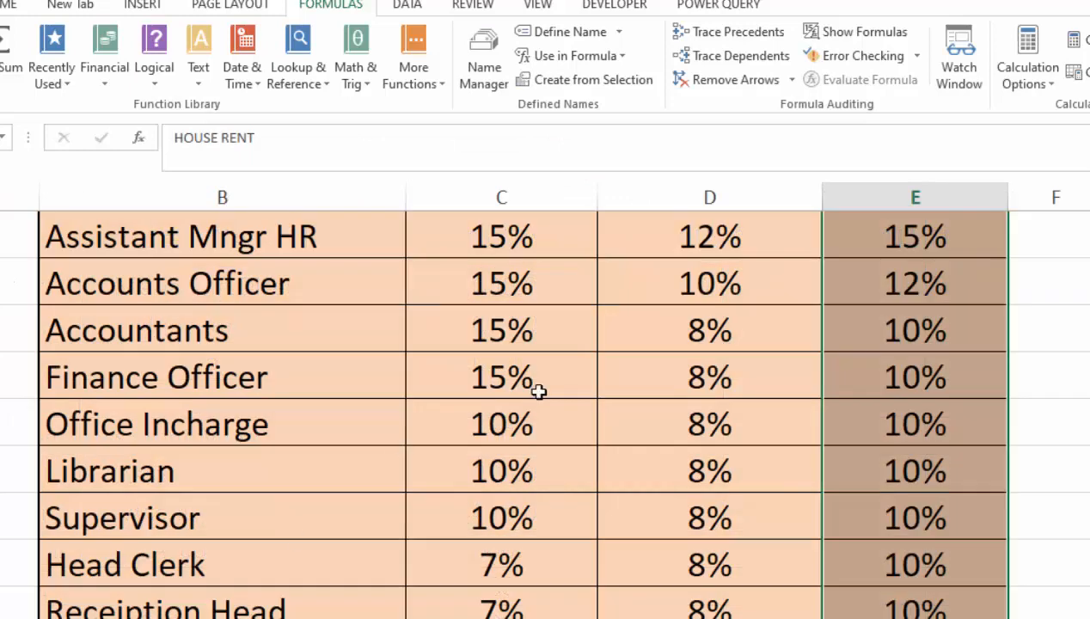
{"action": "scroll", "coordinate": [974, 310], "scroll_direction": "up", "scroll_amount": 3}
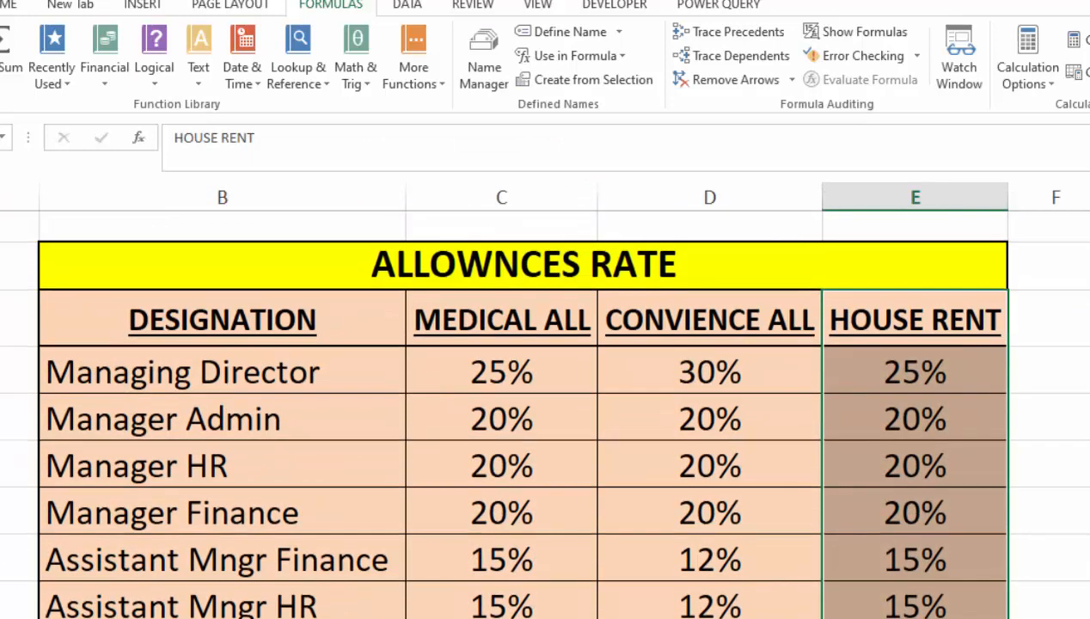
{"action": "left_click", "coordinate": [568, 371]}
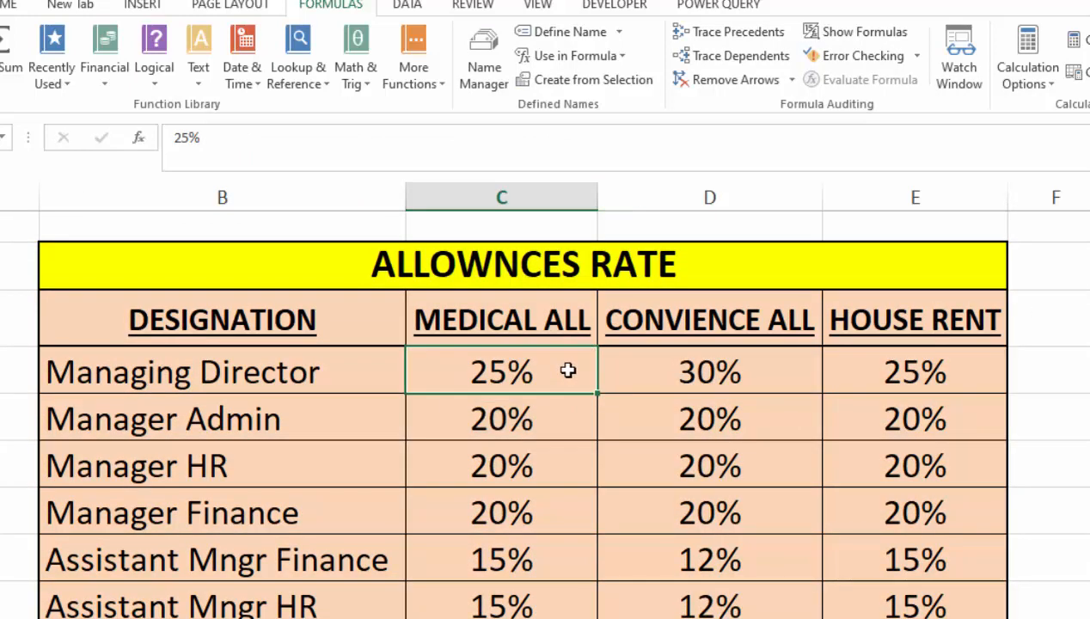
{"action": "left_click", "coordinate": [559, 617]}
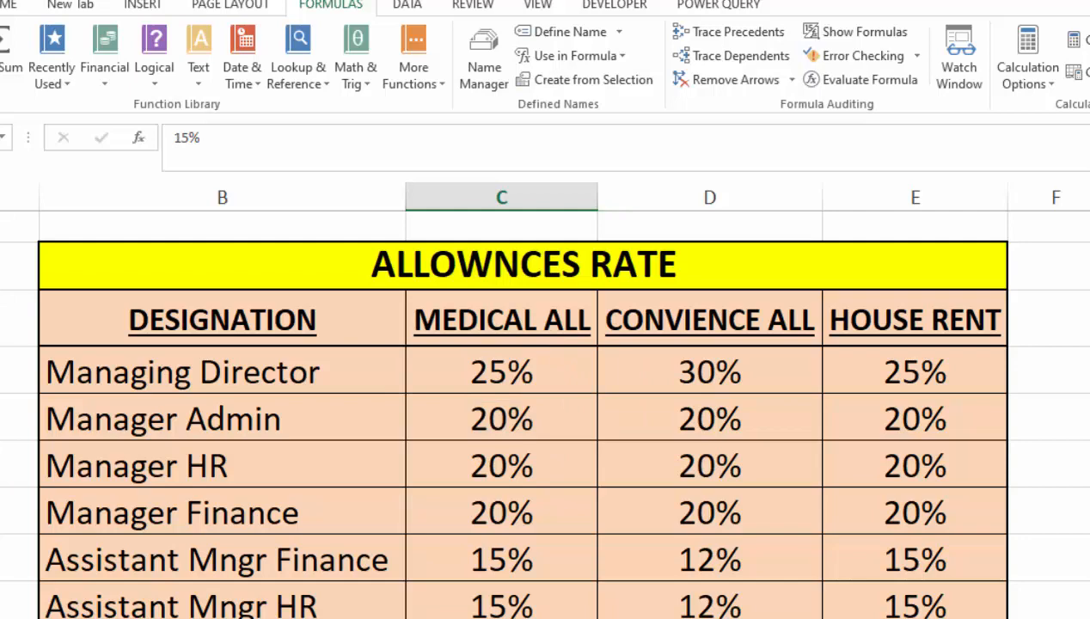
Review the MATCH part of the F3 formula against the designation list on Sheet2, leaving the formula as it is.
{"action": "left_click", "coordinate": [360, 617]}
{"action": "double_click", "coordinate": [634, 291]}
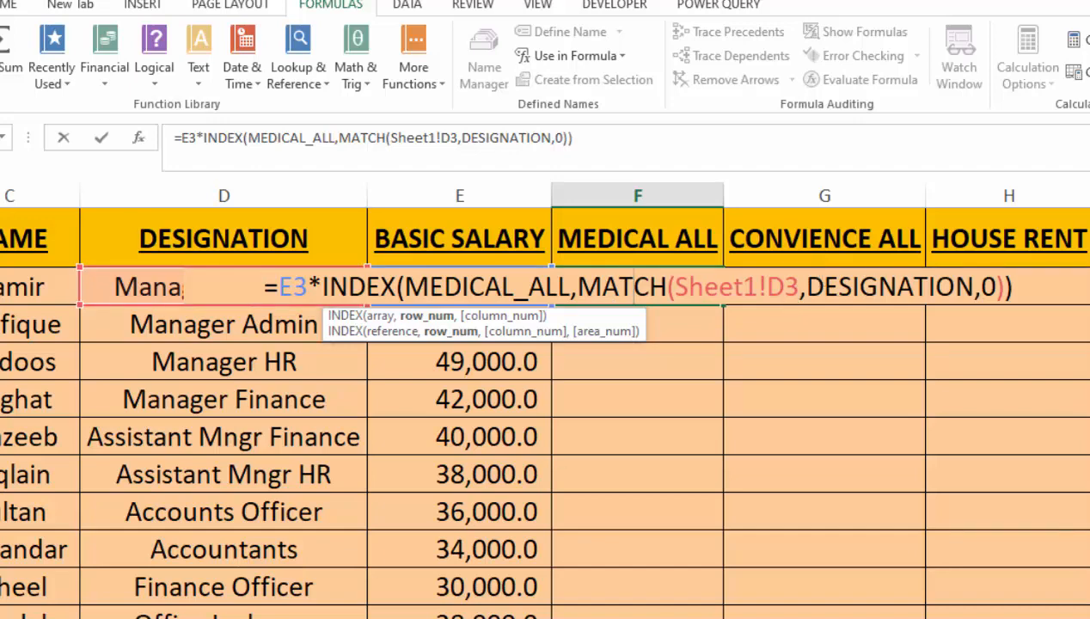
{"action": "key", "text": "Tab"}
{"action": "key", "text": "ctrl+Page_Down"}
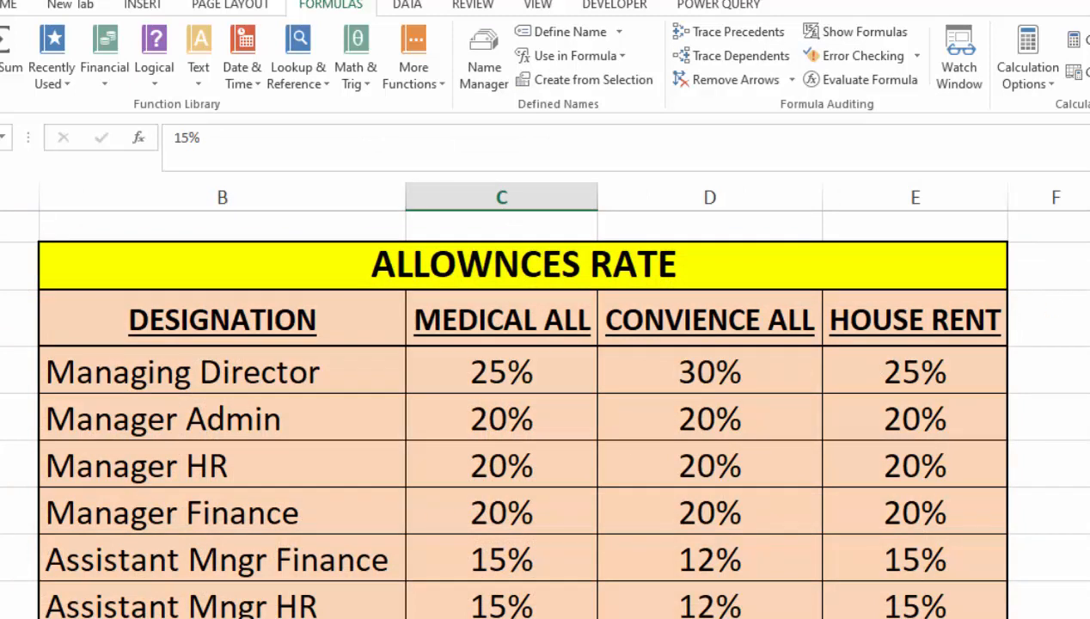
{"action": "left_click_drag", "start_coordinate": [301, 378], "coordinate": [258, 617]}
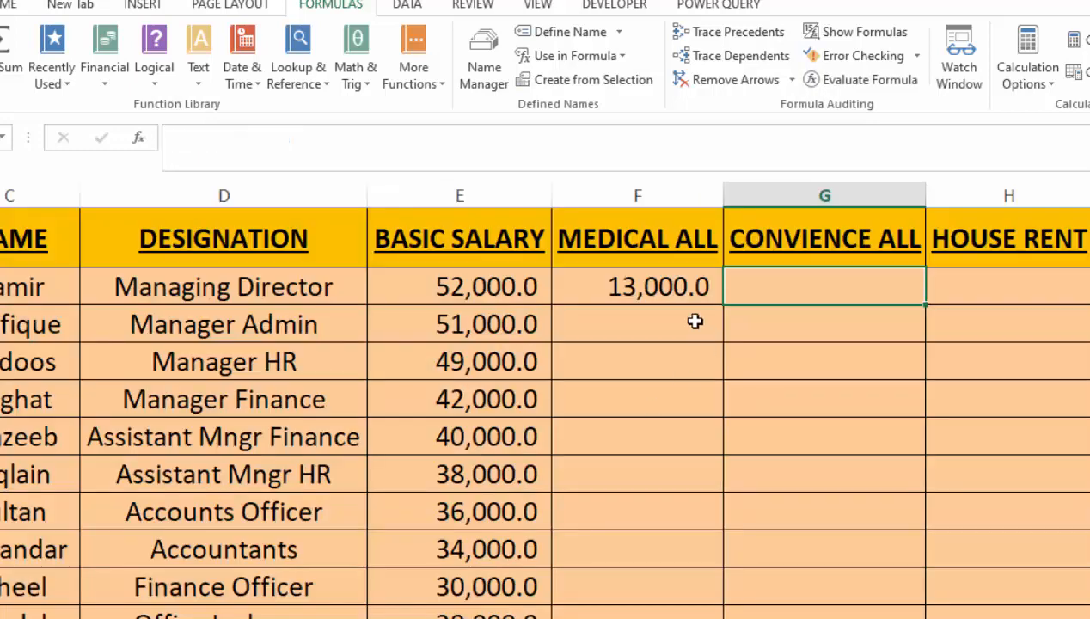
{"action": "double_click", "coordinate": [671, 285]}
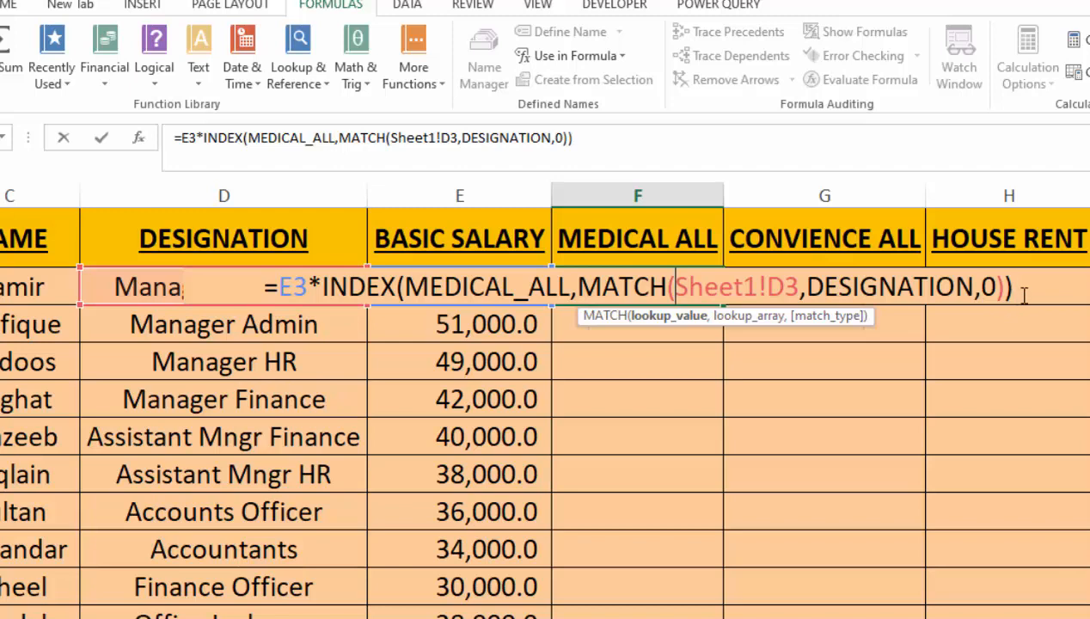
{"action": "key", "text": "Return"}
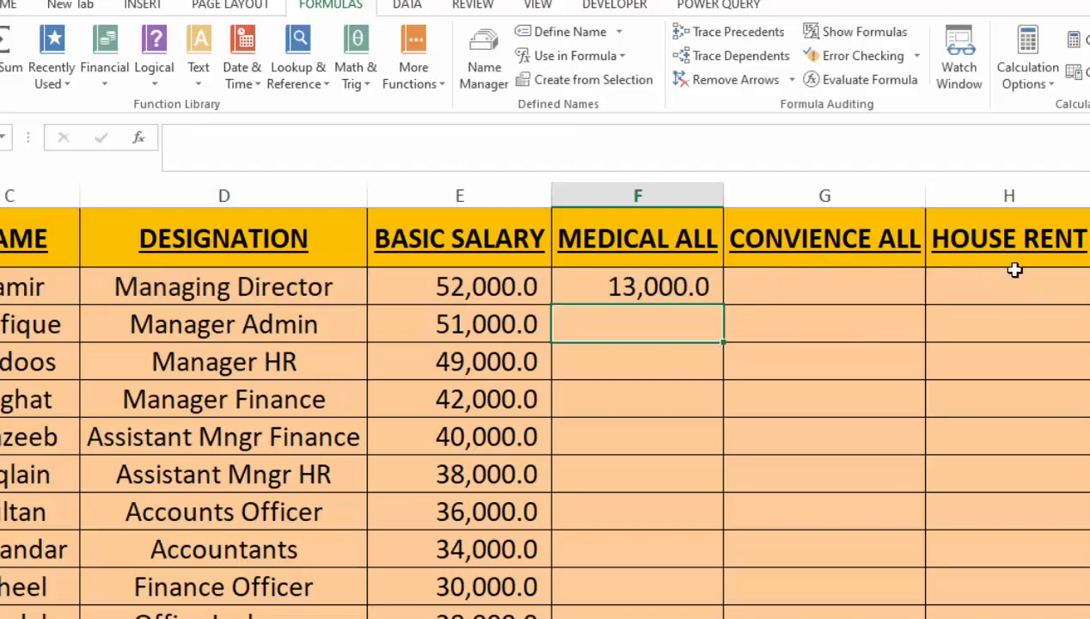
Copy the text of the medical allowance formula in F3 and paste it into the CONVIENCE ALL cell G3.
{"action": "double_click", "coordinate": [689, 292]}
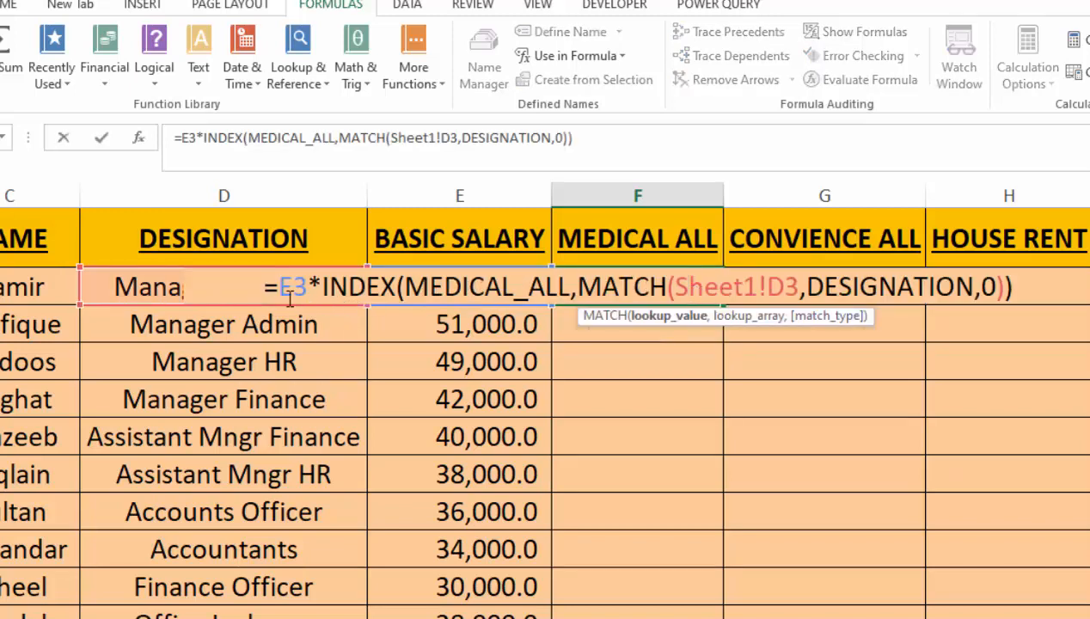
{"action": "left_click_drag", "start_coordinate": [267, 287], "coordinate": [933, 317]}
{"action": "key", "text": "ctrl+c"}
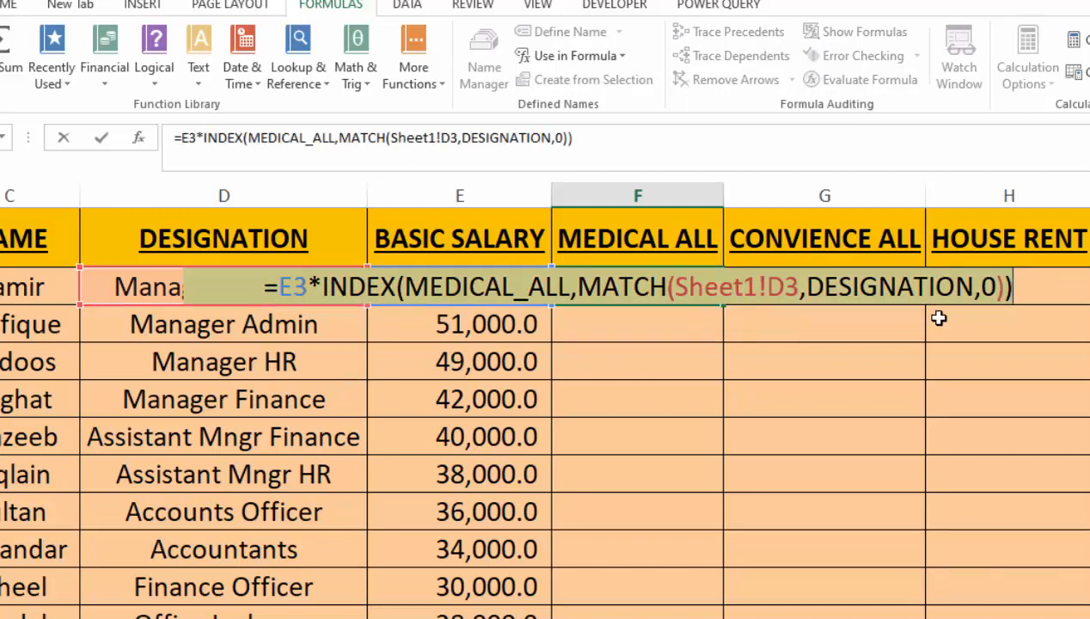
{"action": "key", "text": "Escape"}
{"action": "left_click", "coordinate": [775, 290]}
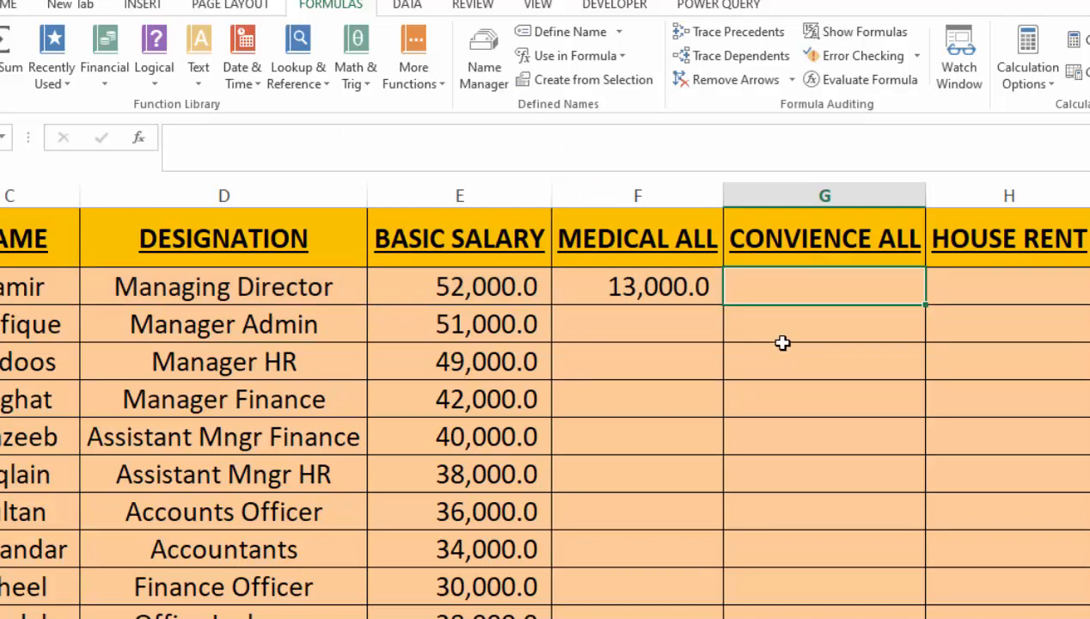
{"action": "key", "text": "ctrl+v"}
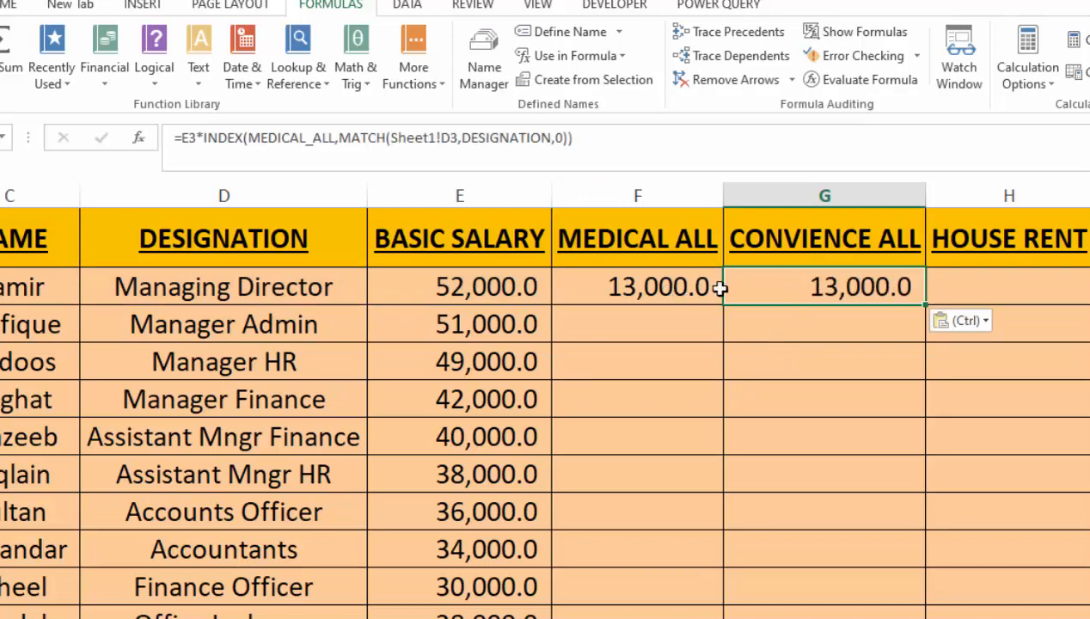
Replace MEDICAL_ALL in the G3 formula with the CONVIENCE ALL rates on Sheet2, enter it, and check it against the rate table.
{"action": "double_click", "coordinate": [798, 282]}
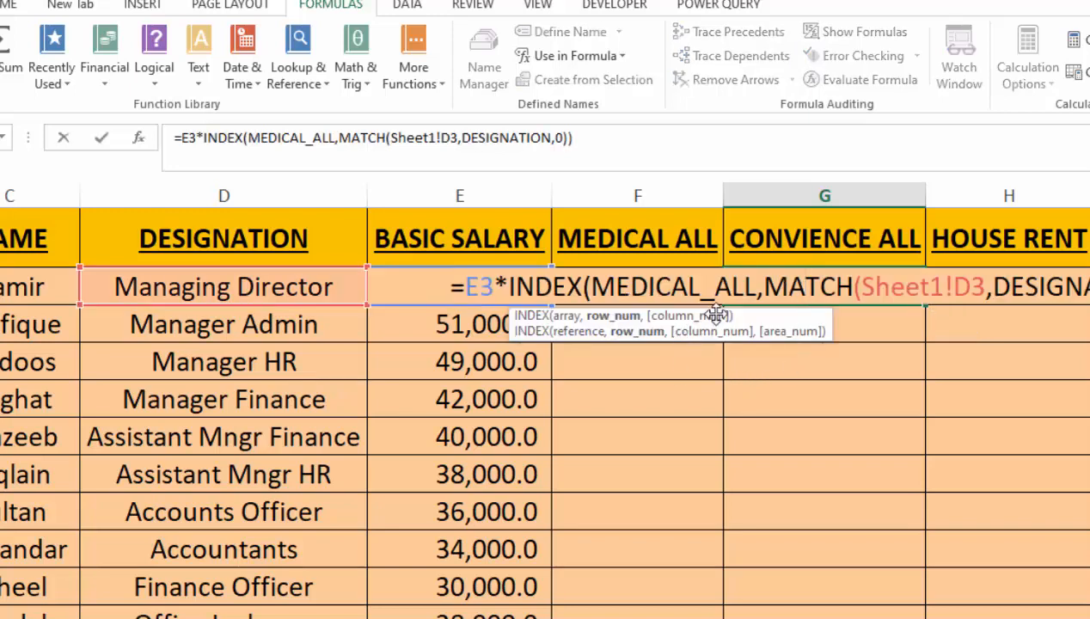
{"action": "left_click_drag", "start_coordinate": [756, 288], "coordinate": [588, 284]}
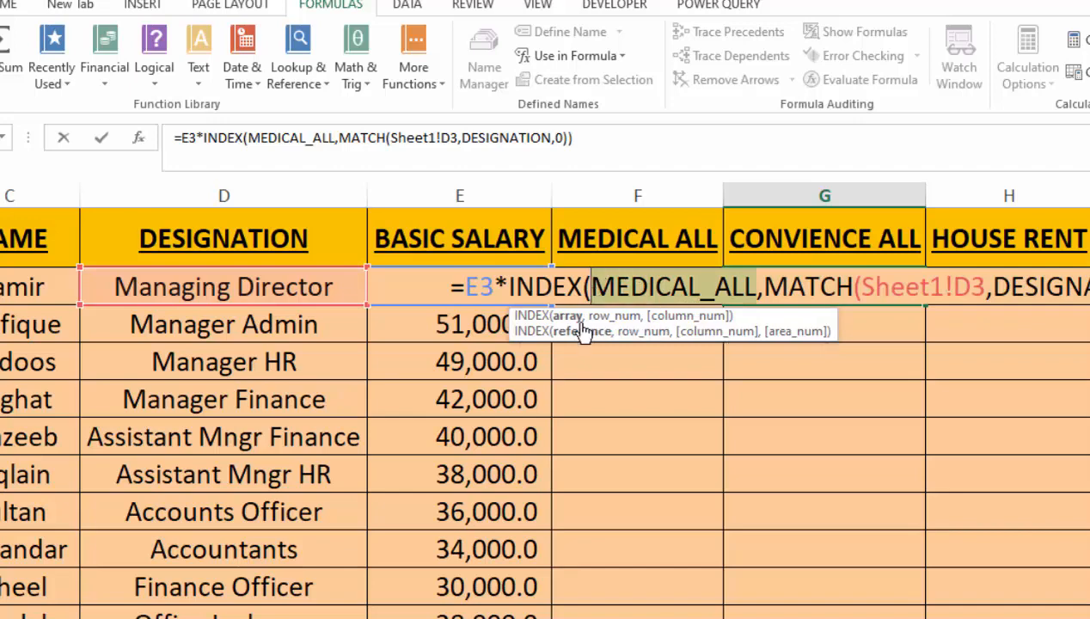
{"action": "key", "text": "ctrl+Page_Down"}
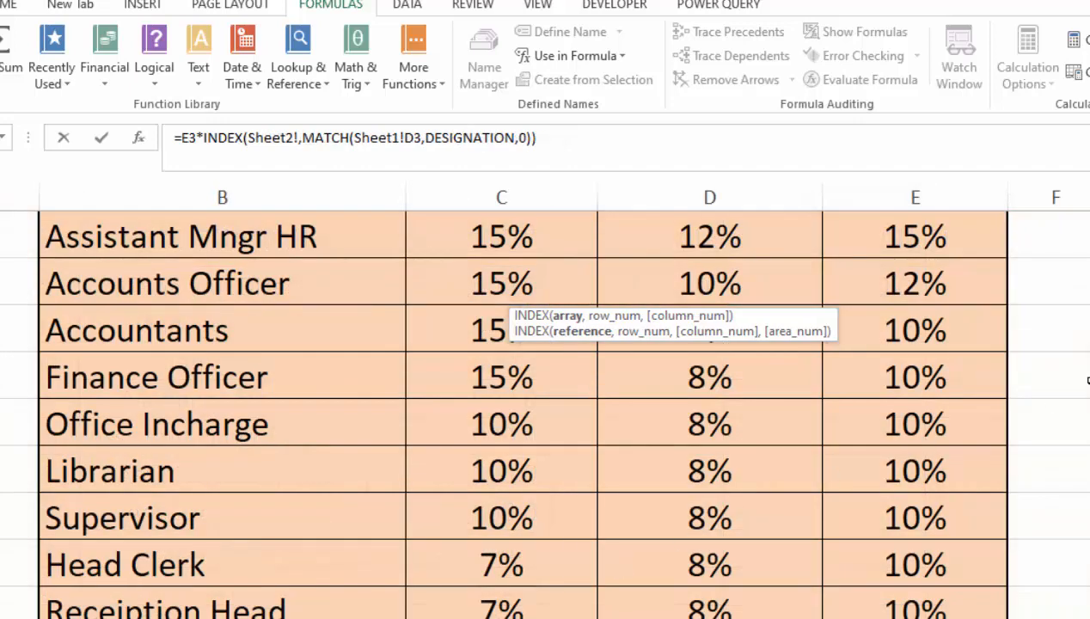
{"action": "scroll", "coordinate": [523, 412], "scroll_direction": "up", "scroll_amount": 3}
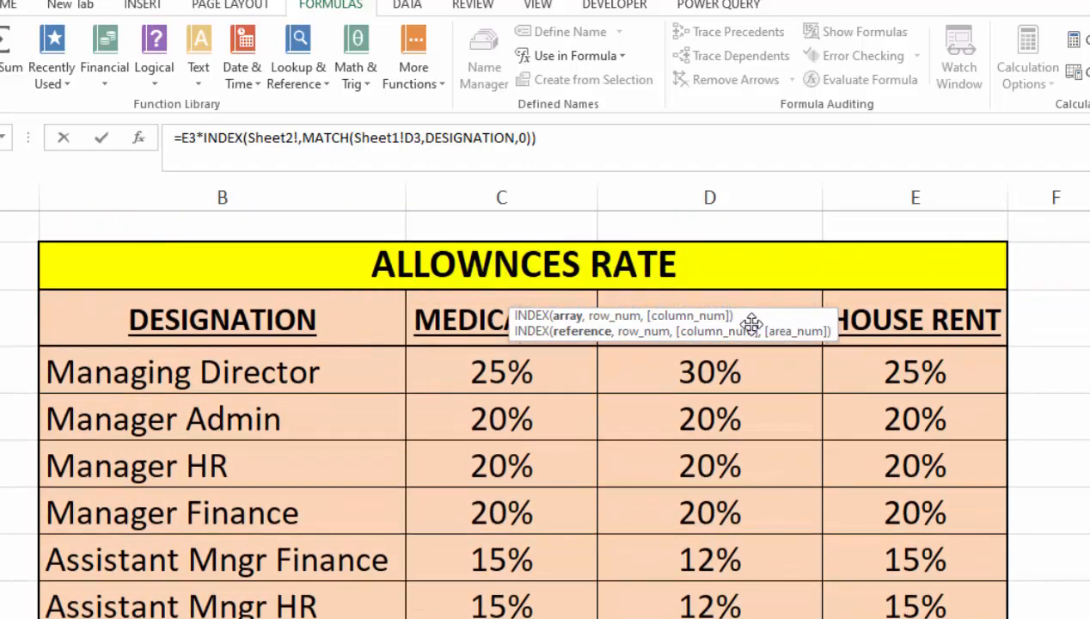
{"action": "left_click_drag", "start_coordinate": [747, 318], "coordinate": [1089, 391]}
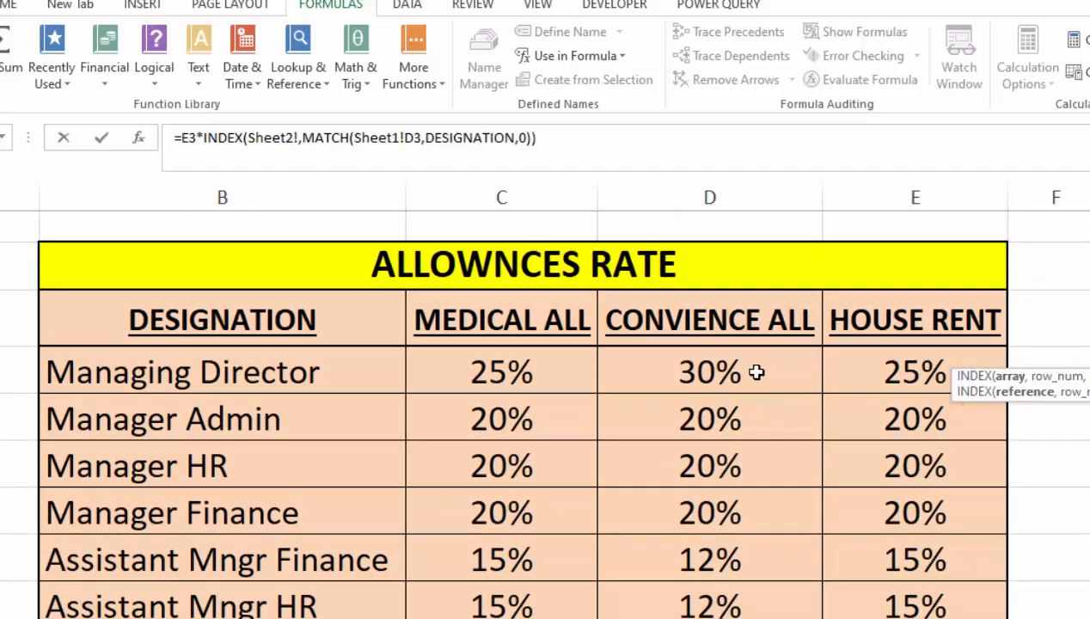
{"action": "left_click_drag", "start_coordinate": [755, 368], "coordinate": [710, 615]}
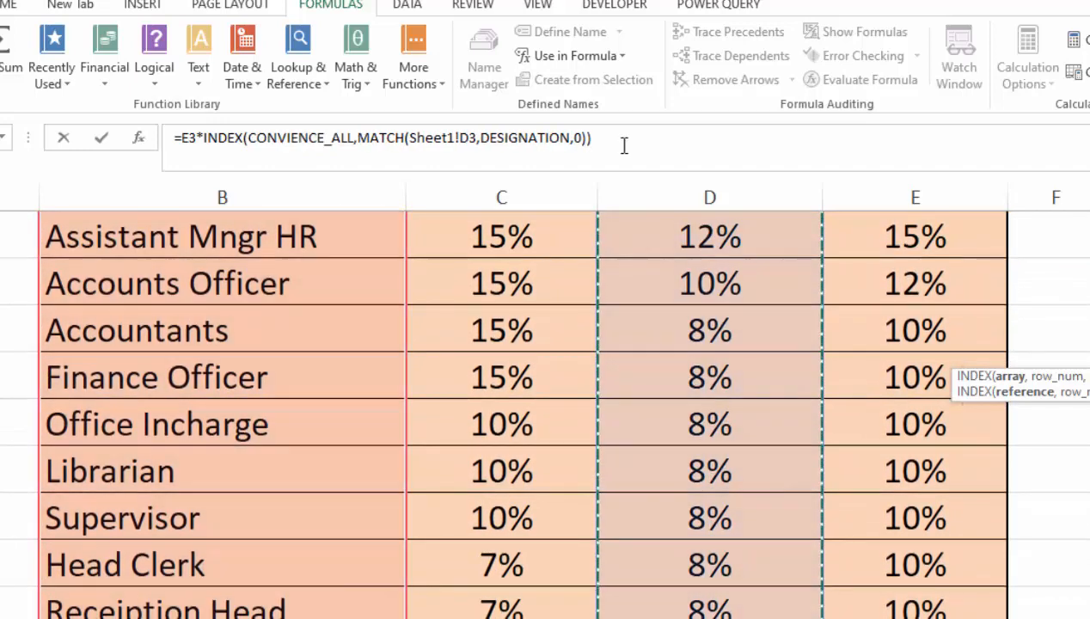
{"action": "key", "text": "Return"}
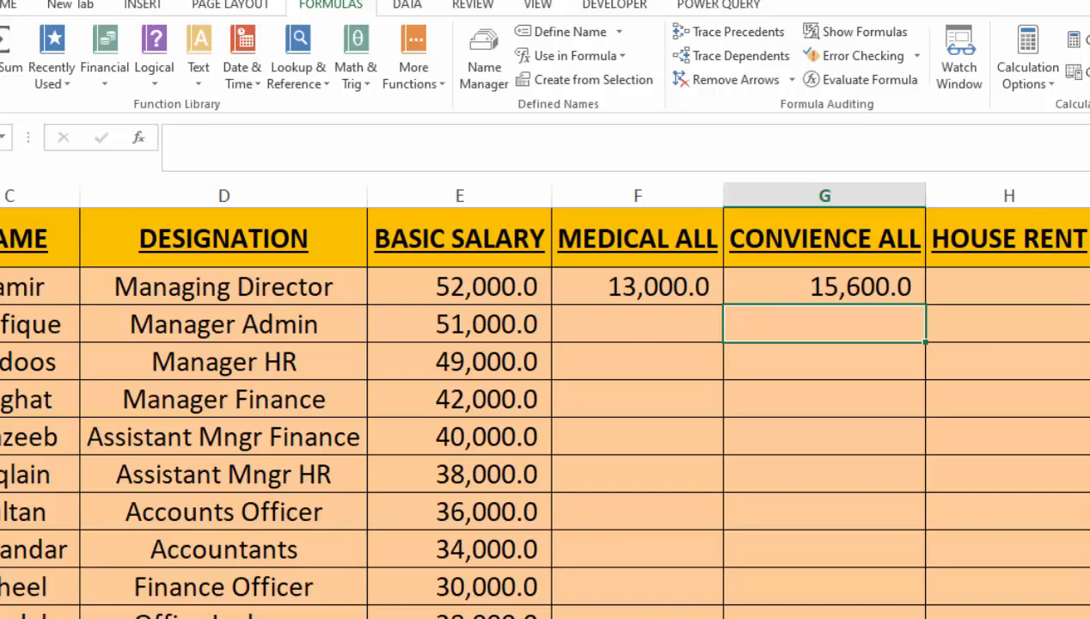
{"action": "key", "text": "ctrl+Page_Down"}
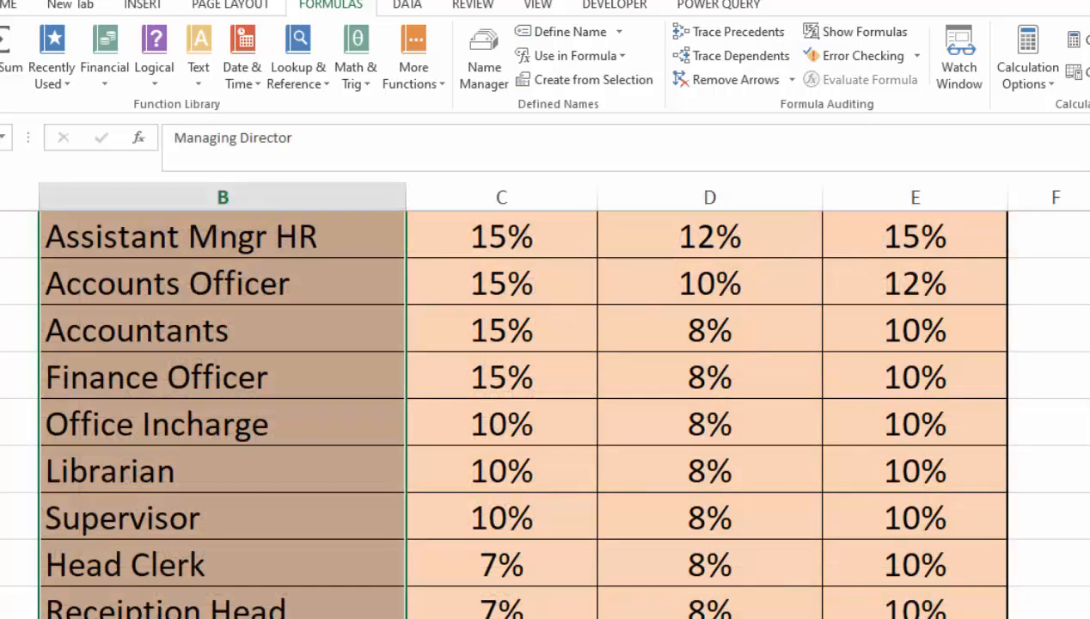
{"action": "scroll", "coordinate": [539, 412], "scroll_direction": "up", "scroll_amount": 3}
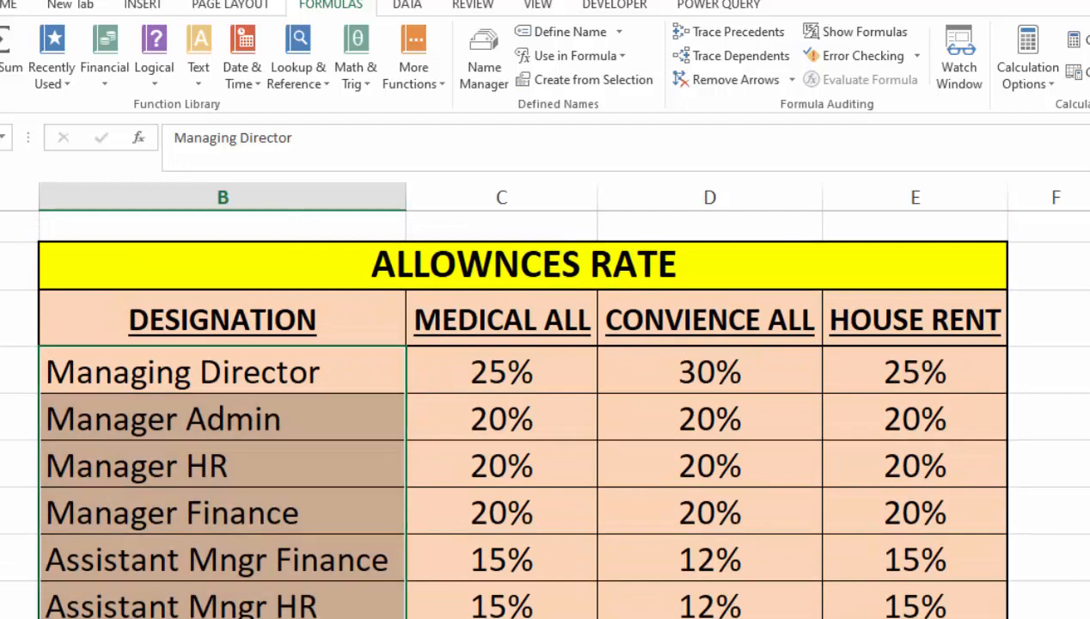
{"action": "key", "text": "ctrl+Page_Up"}
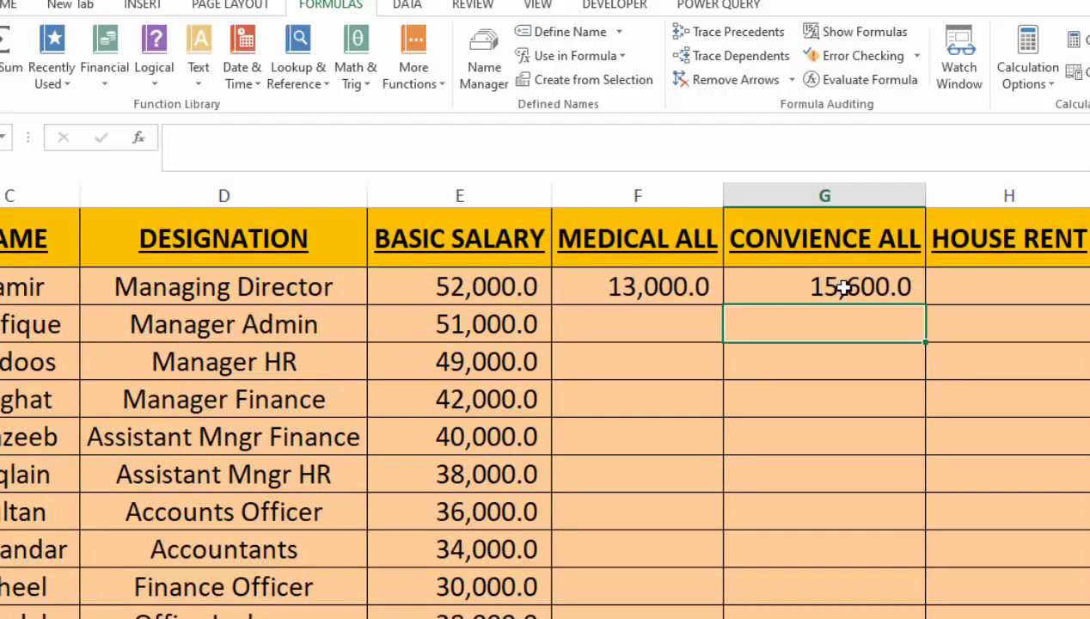
Paste the copied formula into H3, replace MEDICAL_ALL with the HOUSE RENT rates on Sheet2, and check it against the rate table.
{"action": "left_click", "coordinate": [943, 292]}
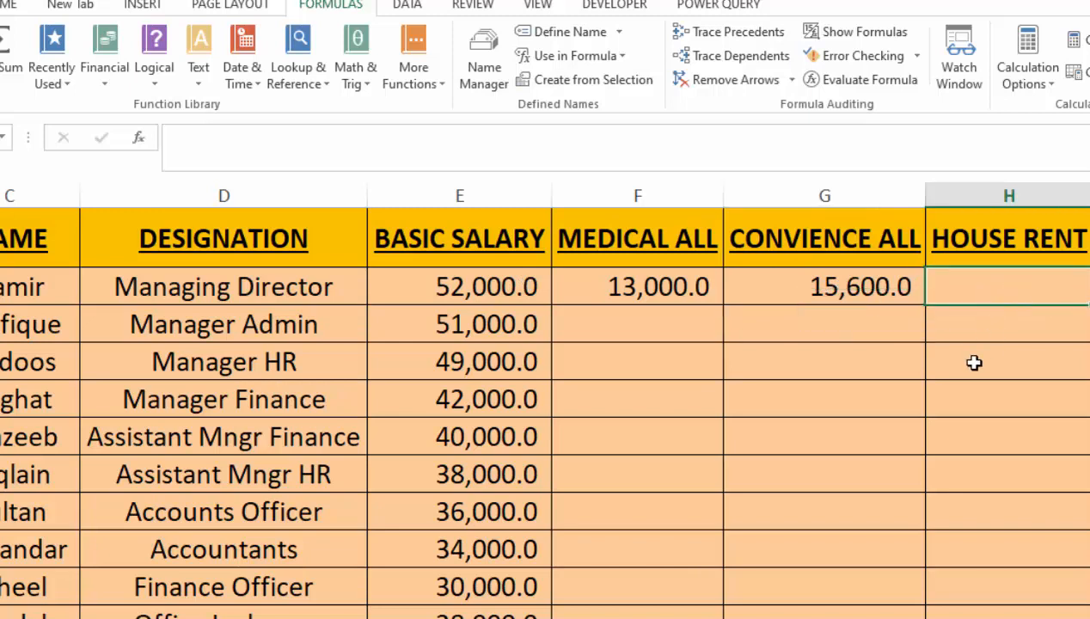
{"action": "key", "text": "ctrl+v"}
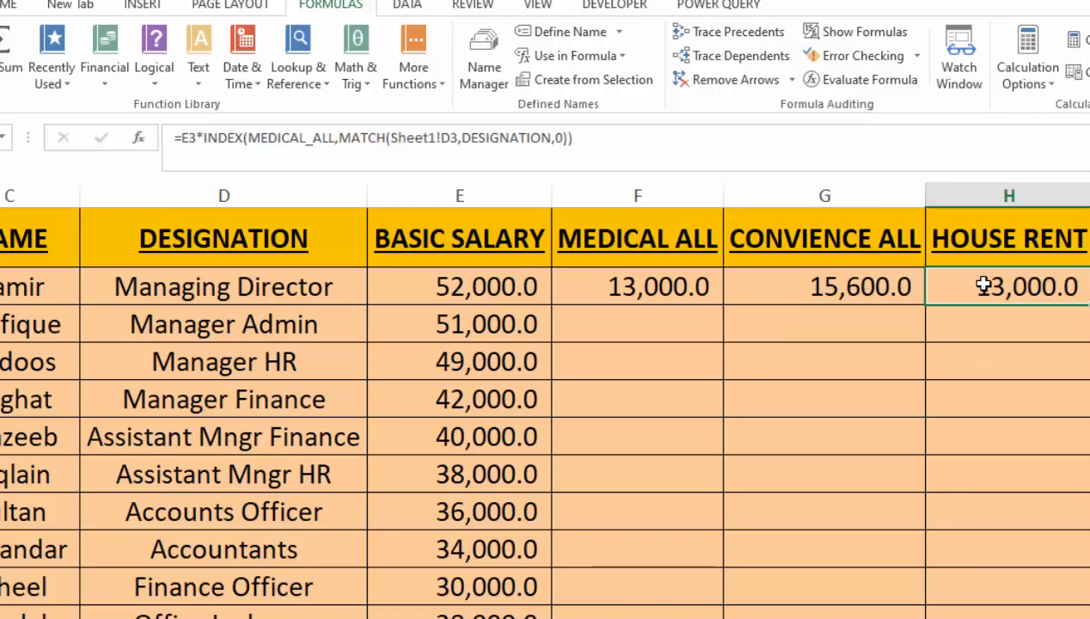
{"action": "double_click", "coordinate": [983, 287]}
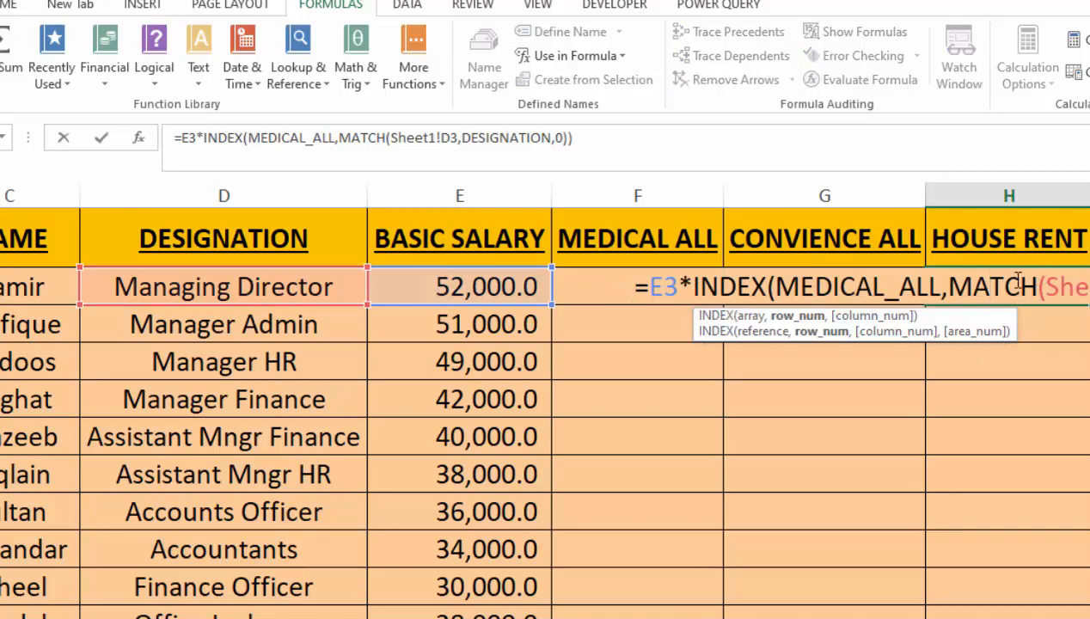
{"action": "left_click_drag", "start_coordinate": [940, 289], "coordinate": [779, 292]}
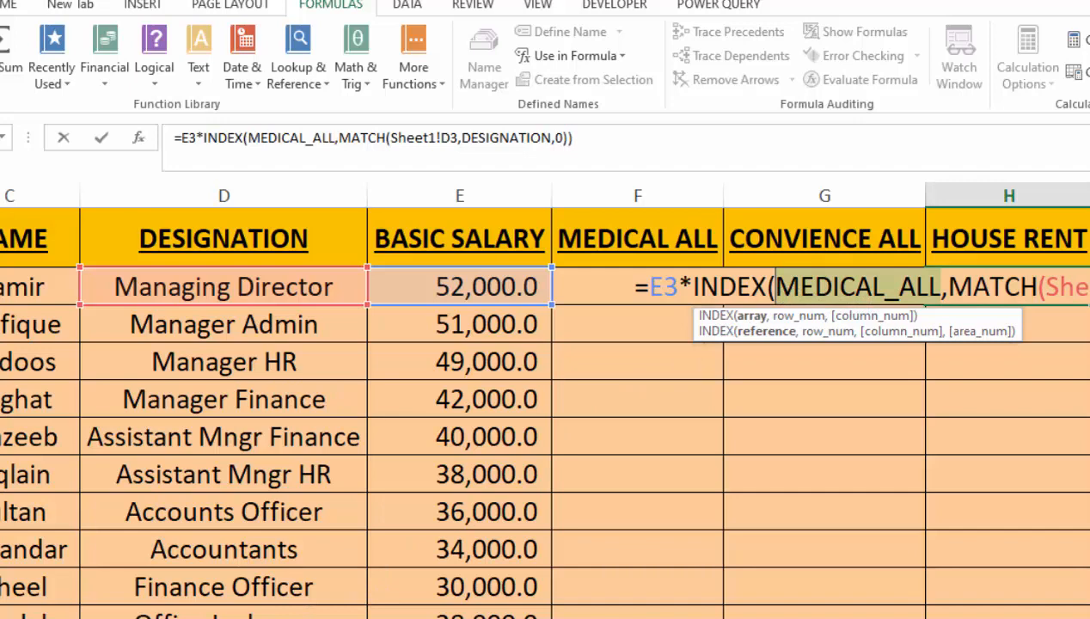
{"action": "left_click", "coordinate": [112, 615]}
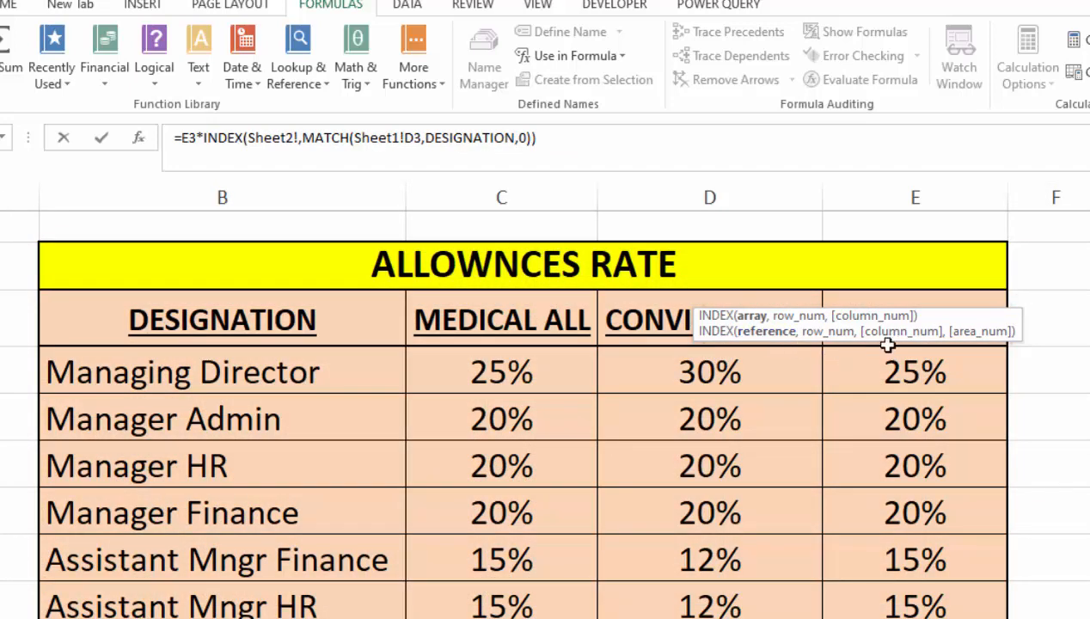
{"action": "left_click_drag", "start_coordinate": [883, 354], "coordinate": [893, 617]}
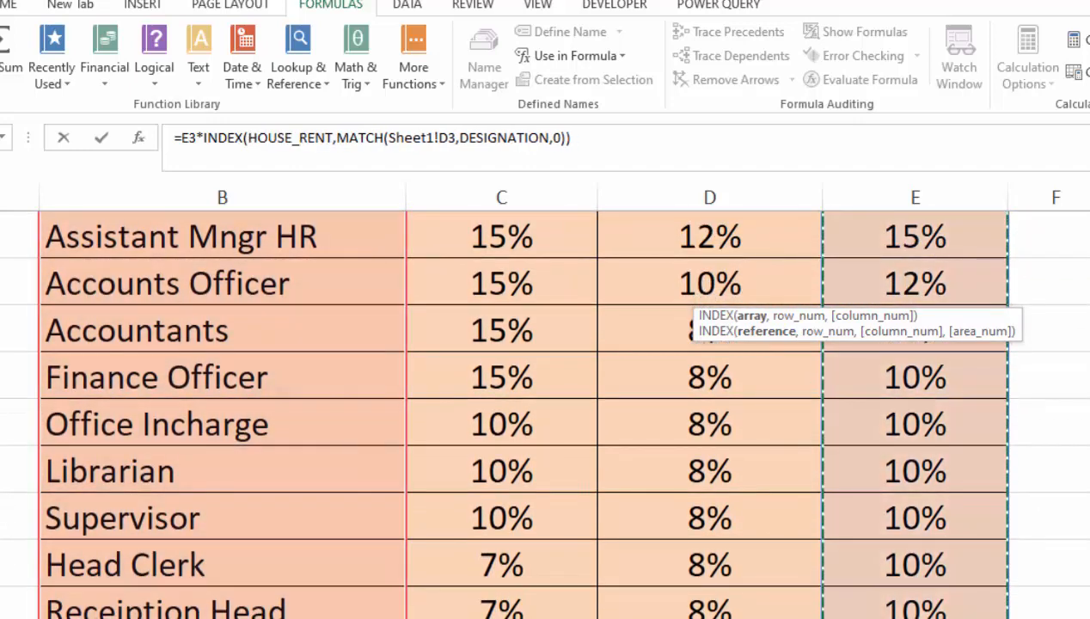
{"action": "scroll", "coordinate": [558, 413], "scroll_direction": "up", "scroll_amount": 3}
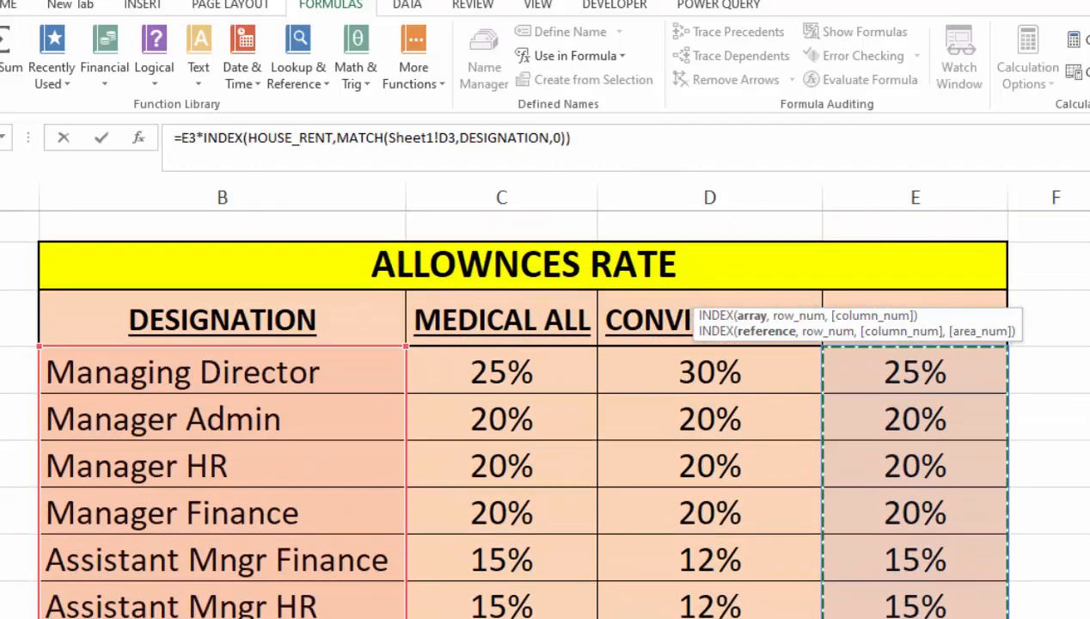
{"action": "left_click", "coordinate": [574, 137]}
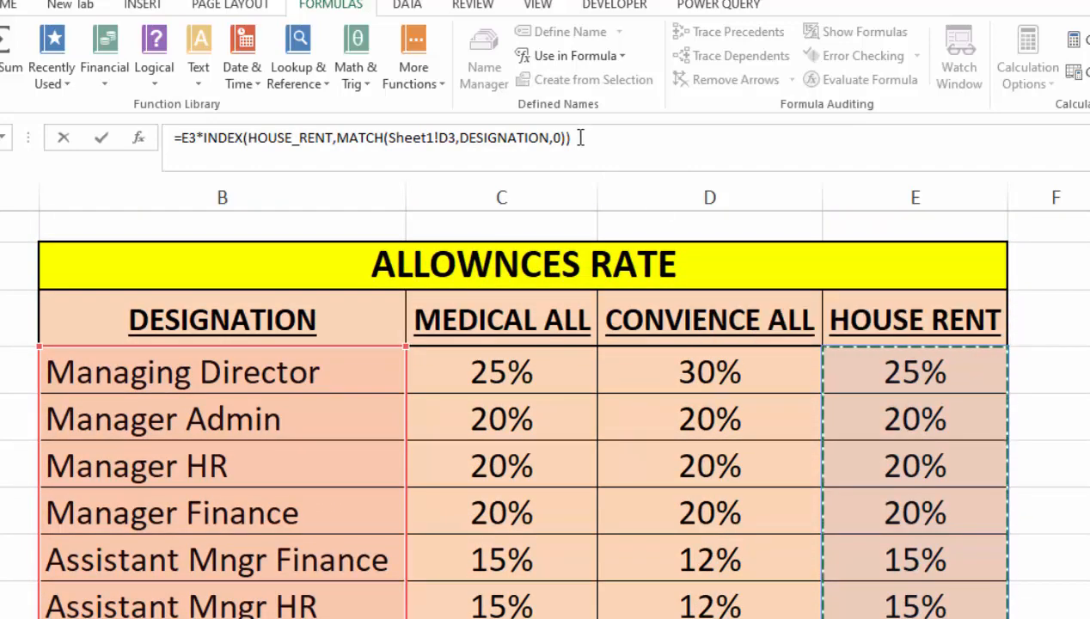
{"action": "key", "text": "Return"}
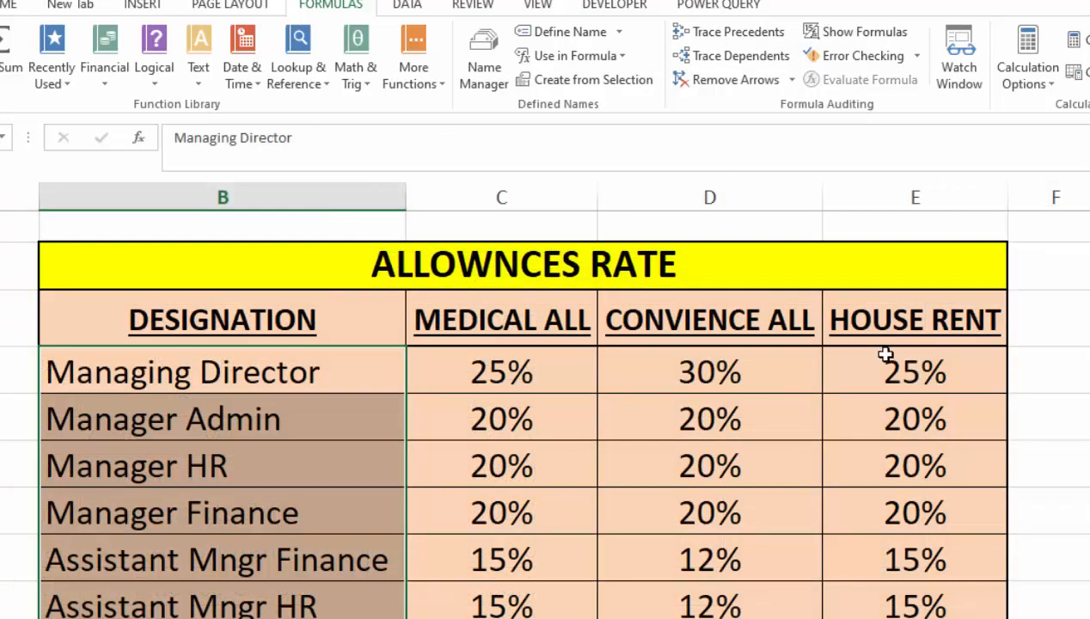
{"action": "left_click", "coordinate": [882, 354]}
{"action": "left_click", "coordinate": [491, 369]}
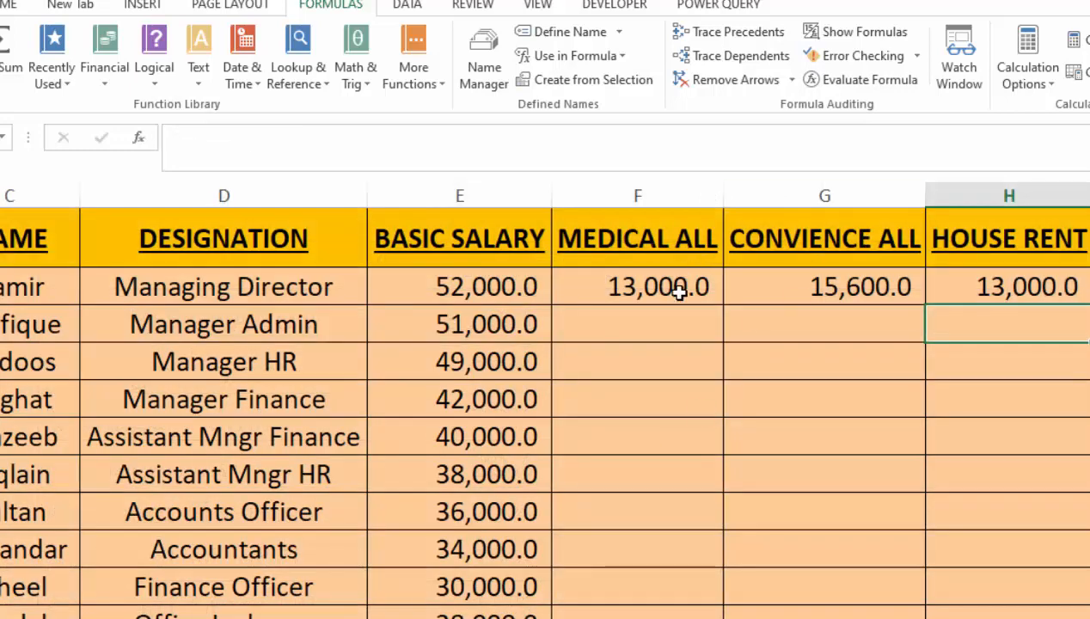
Fill the medical, convience and house rent formulas in F3, G3 and H3 down for all employees.
{"action": "left_click", "coordinate": [699, 299]}
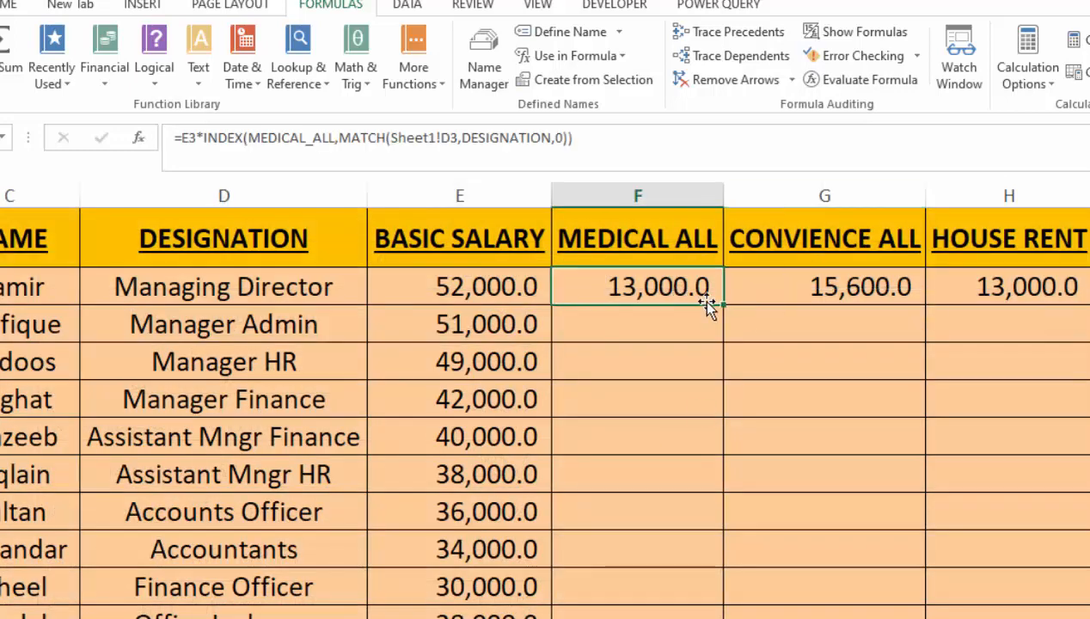
{"action": "double_click", "coordinate": [724, 308]}
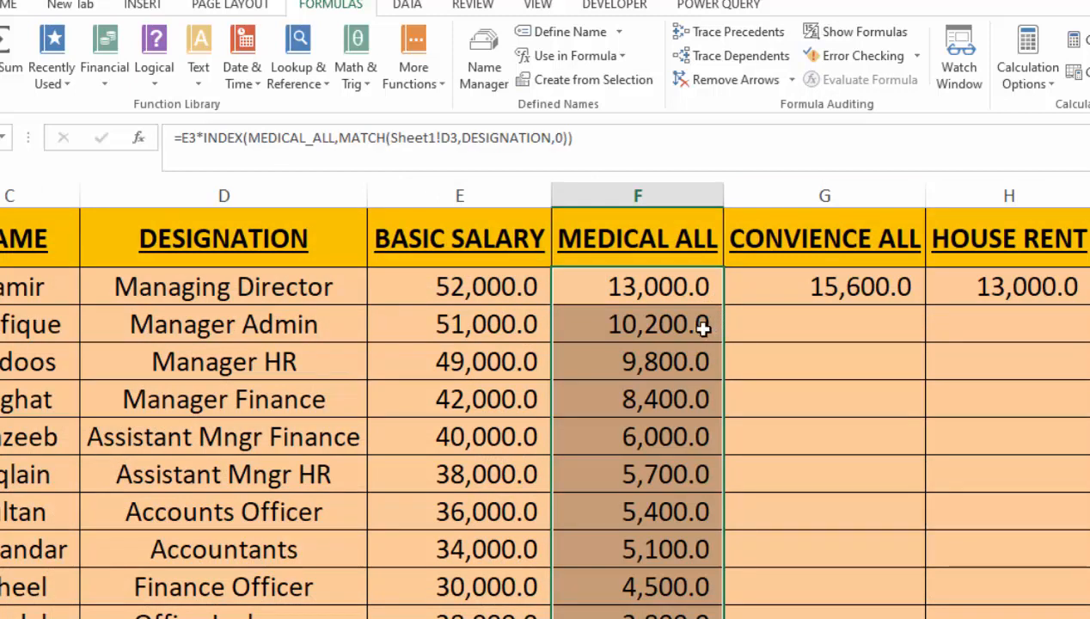
{"action": "left_click", "coordinate": [823, 289]}
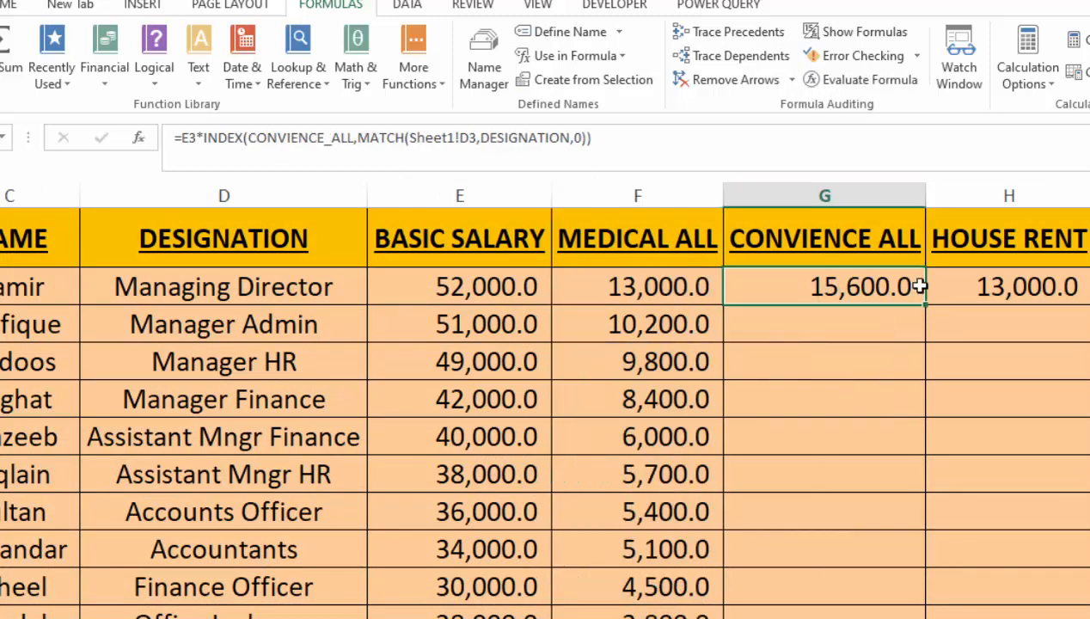
{"action": "double_click", "coordinate": [925, 302]}
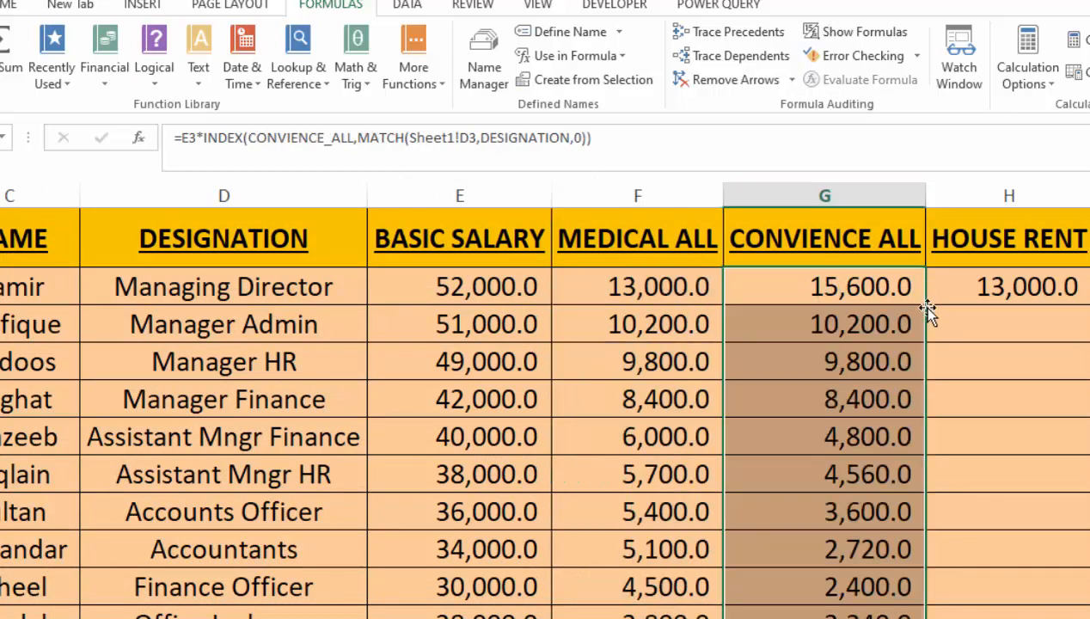
{"action": "left_click", "coordinate": [1027, 298]}
{"action": "double_click", "coordinate": [1087, 304]}
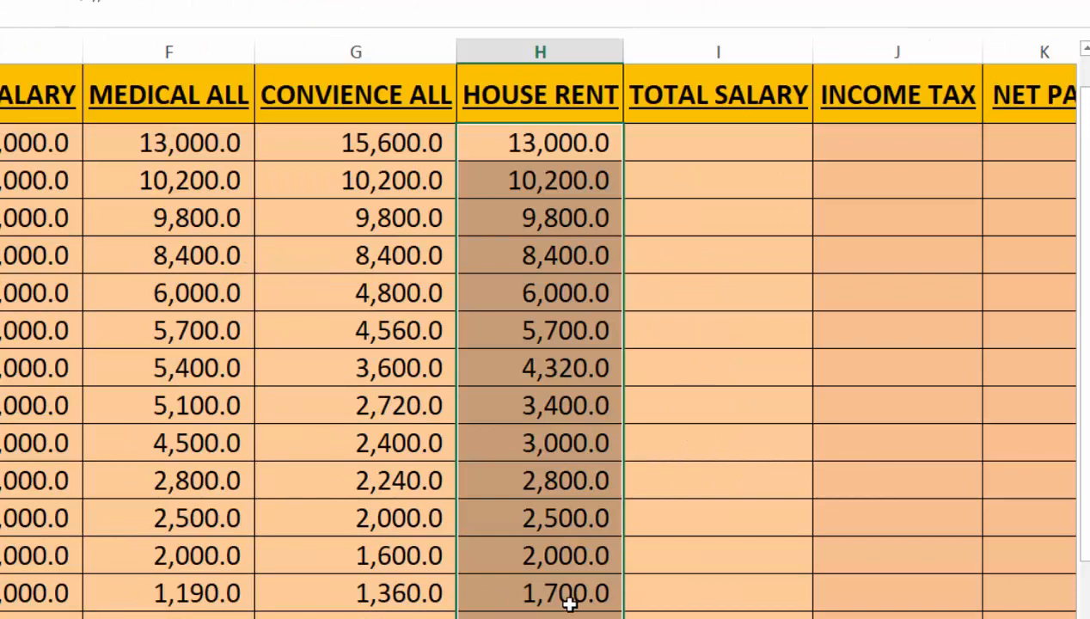
Enter =SUM(E3:H3) in the TOTAL SALARY cell I3 and fill it down for all employees.
{"action": "left_click", "coordinate": [720, 144]}
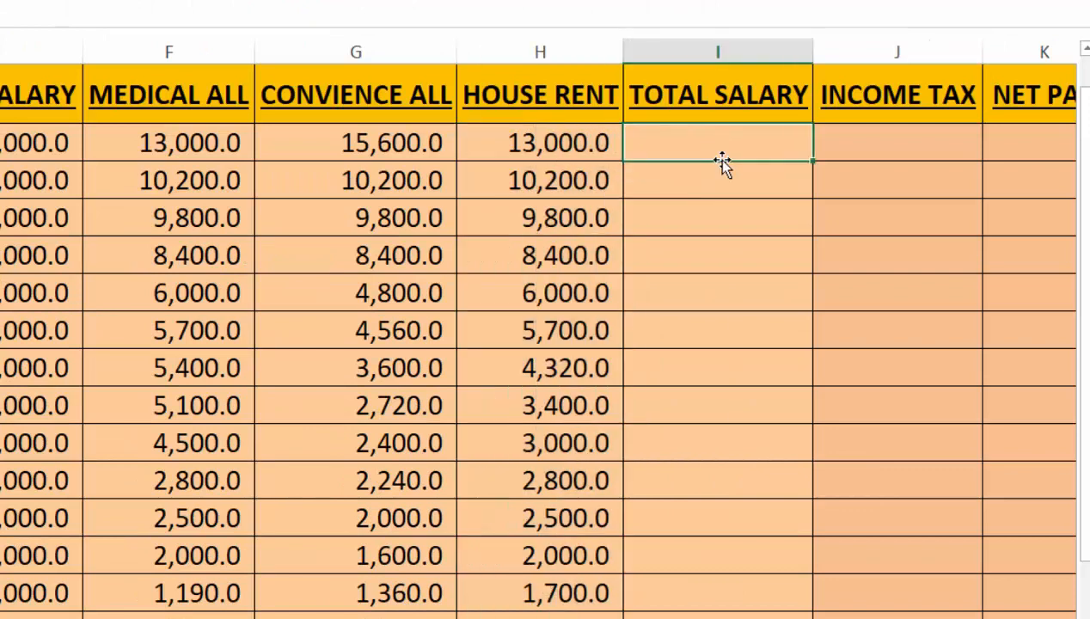
{"action": "key", "text": "alt+equal"}
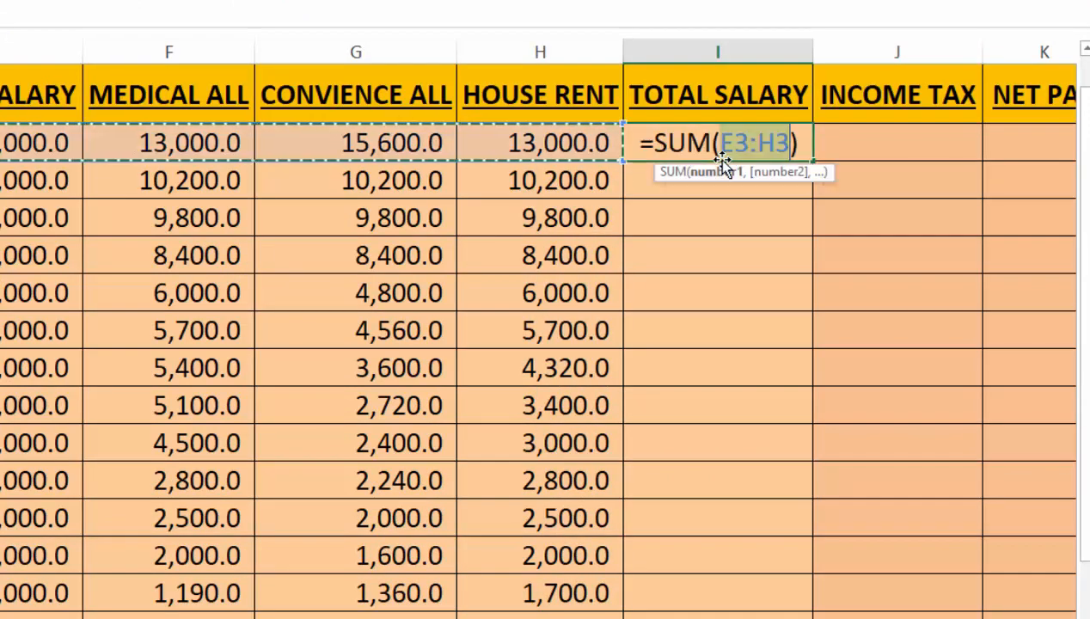
{"action": "key", "text": "Return"}
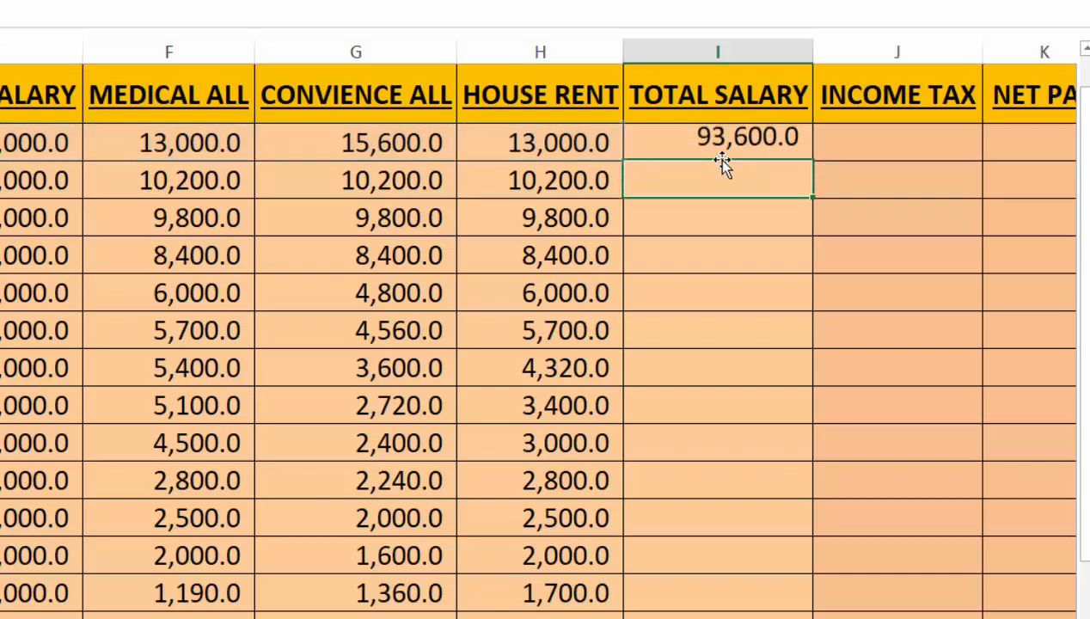
{"action": "left_click", "coordinate": [724, 150]}
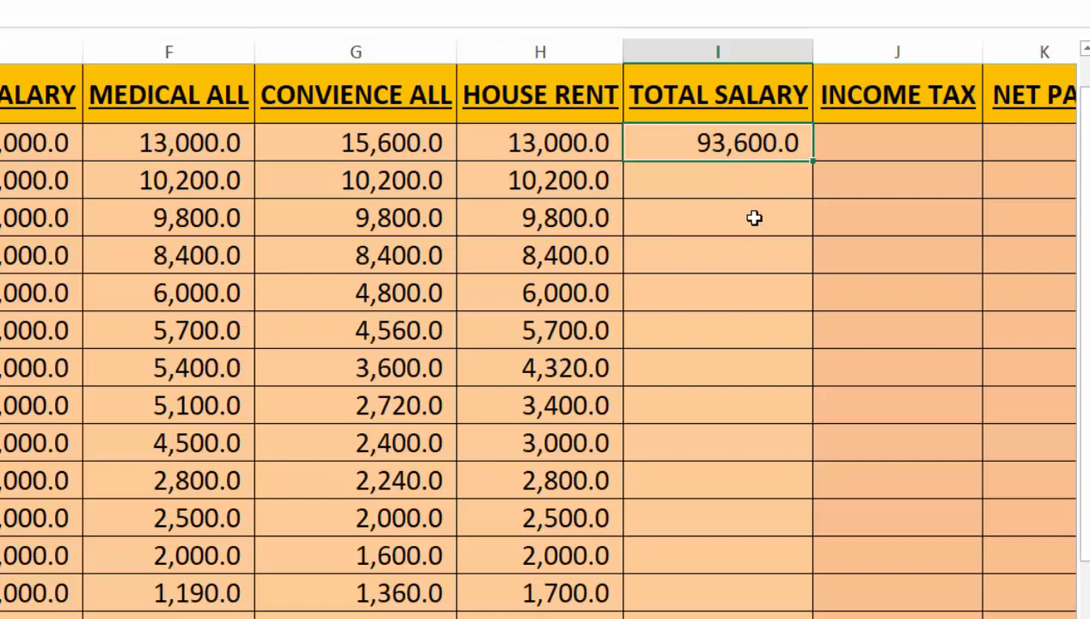
{"action": "double_click", "coordinate": [816, 162]}
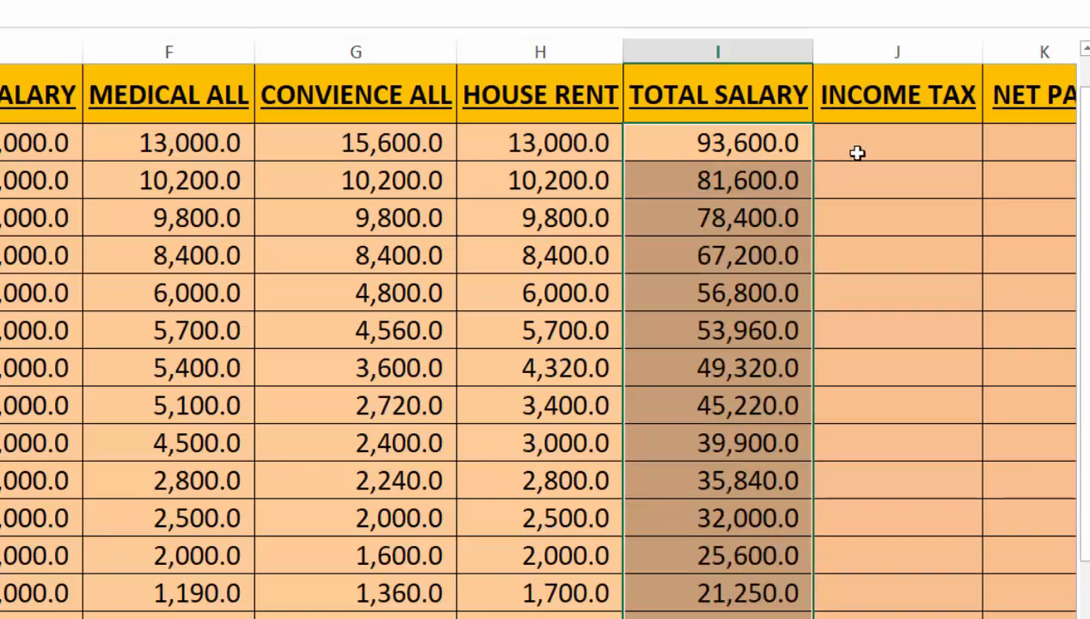
Enter =I3*2.5% in the INCOME TAX cell J3 and fill it down for all employees.
{"action": "left_click", "coordinate": [857, 153]}
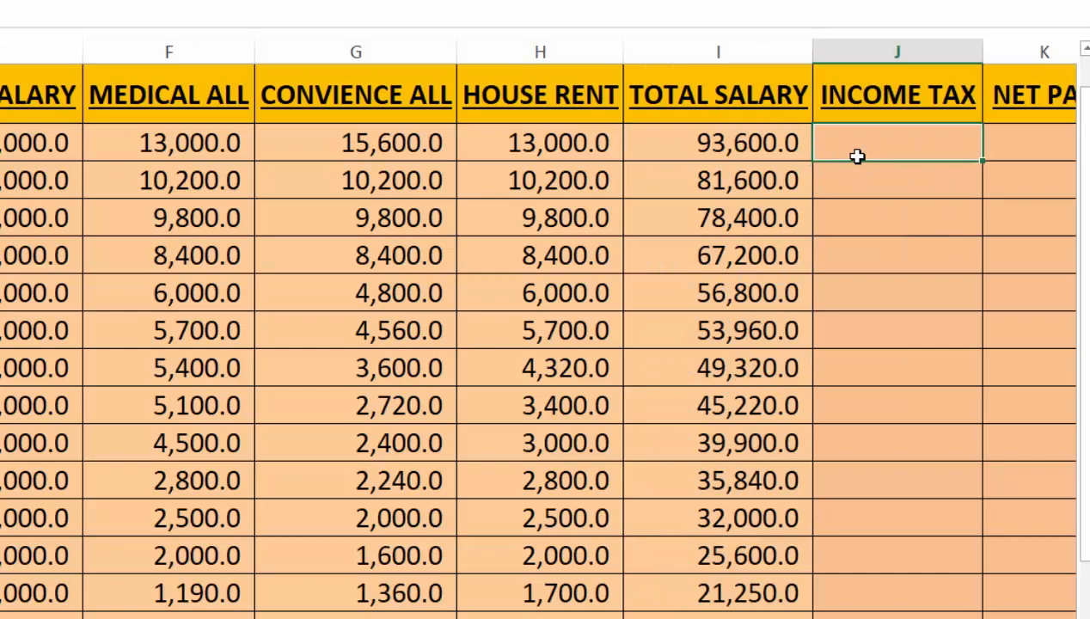
{"action": "type", "text": "="}
{"action": "left_click", "coordinate": [741, 144]}
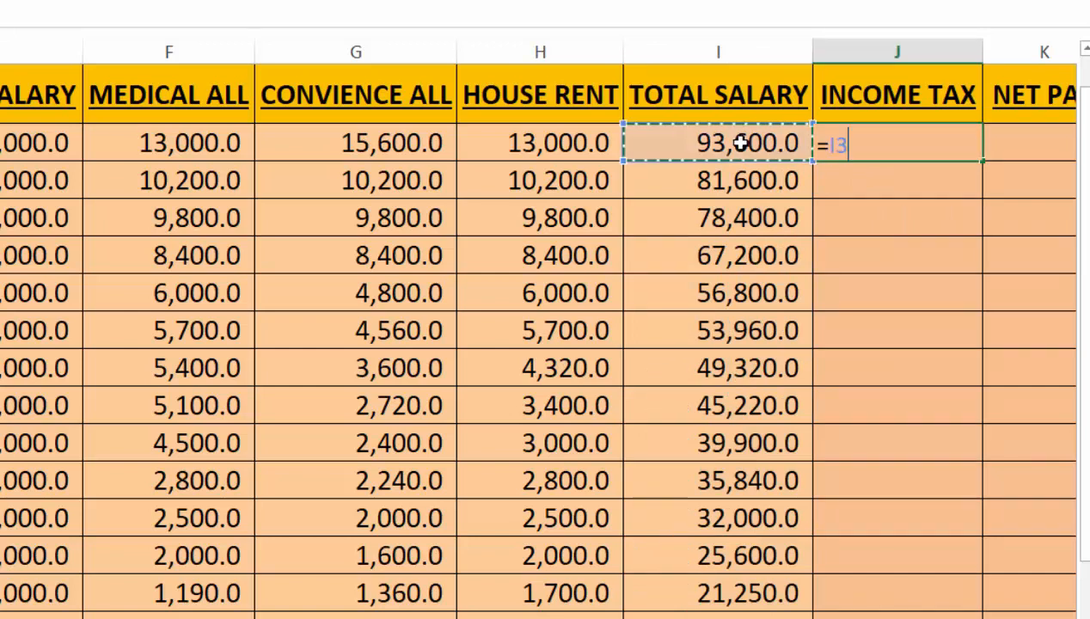
{"action": "type", "text": "*"}
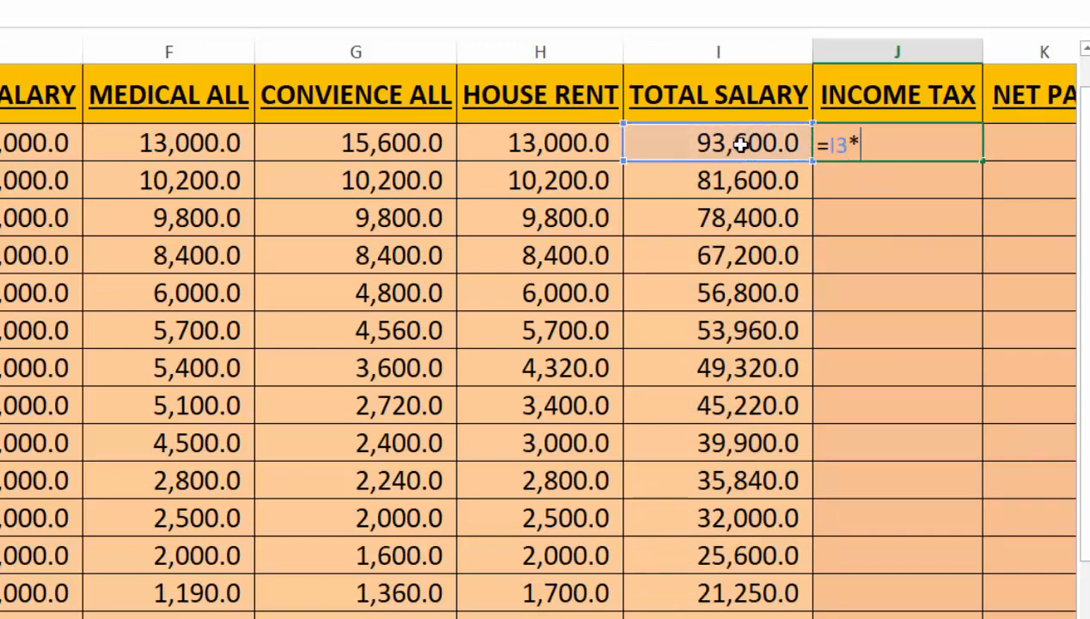
{"action": "type", "text": "2.5%"}
{"action": "key", "text": "Return"}
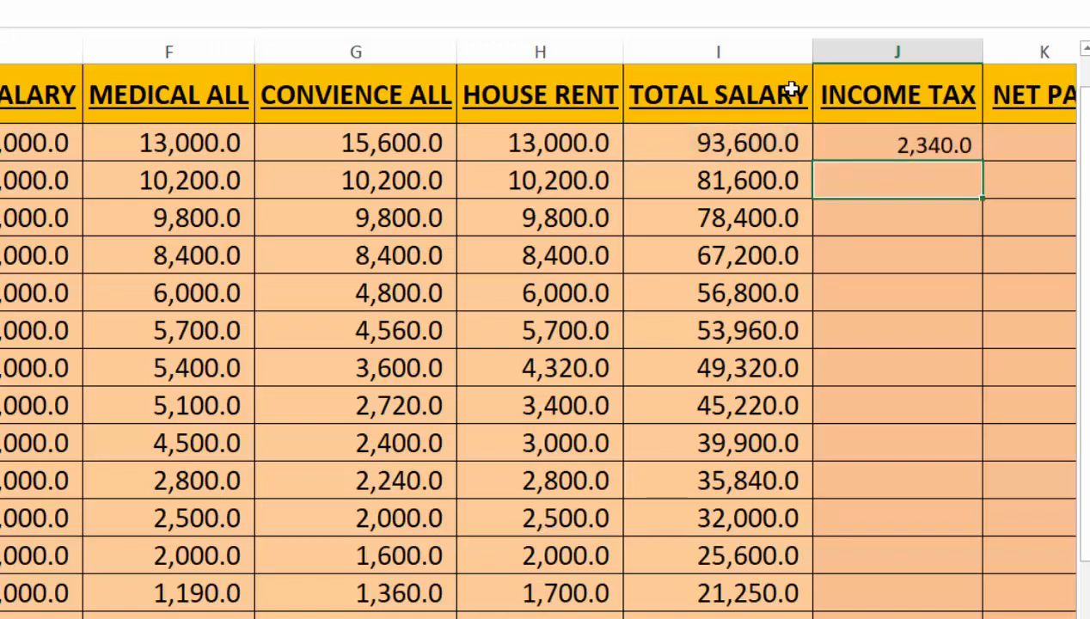
{"action": "left_click", "coordinate": [931, 148]}
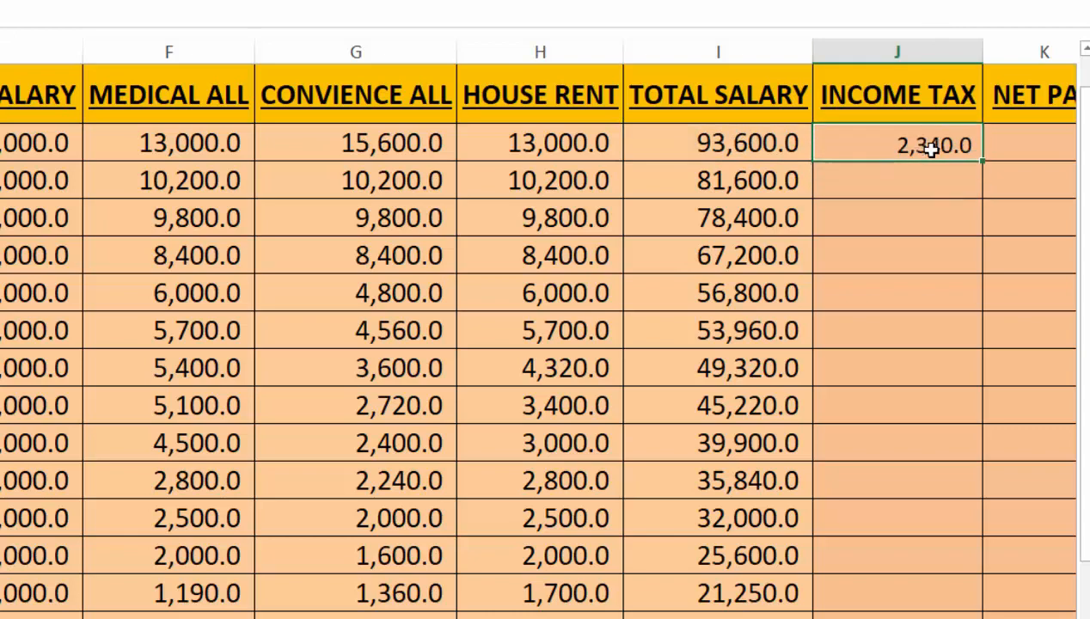
{"action": "double_click", "coordinate": [981, 160]}
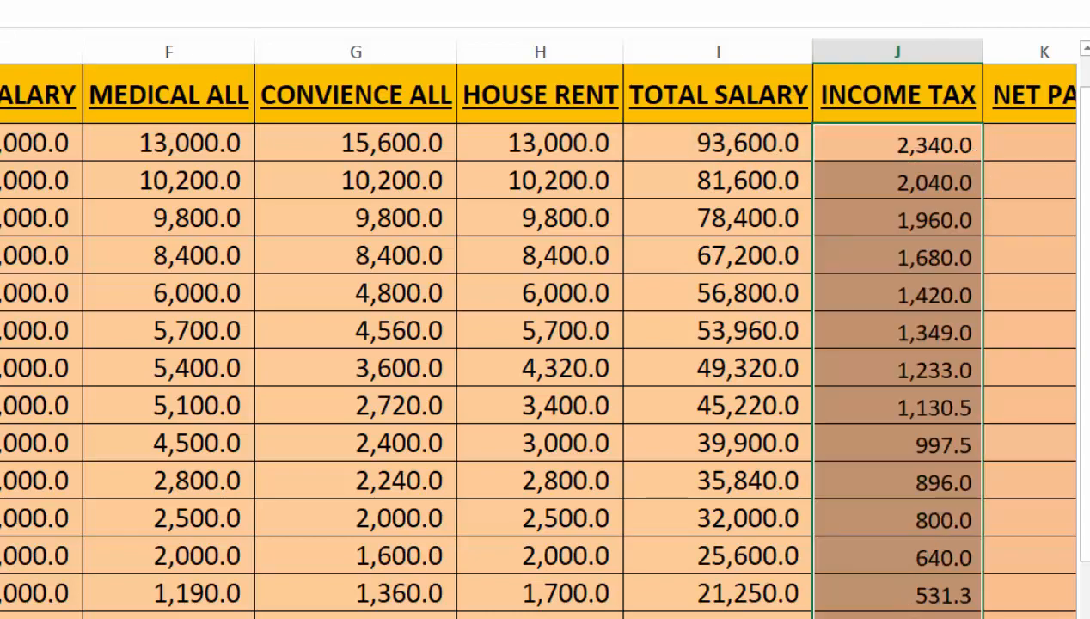
Enter =I3-J3 in the NET PAY cell K3 and fill it down for all employees.
{"action": "scroll", "coordinate": [545, 327], "scroll_direction": "right", "scroll_amount": 3}
{"action": "left_click", "coordinate": [648, 136]}
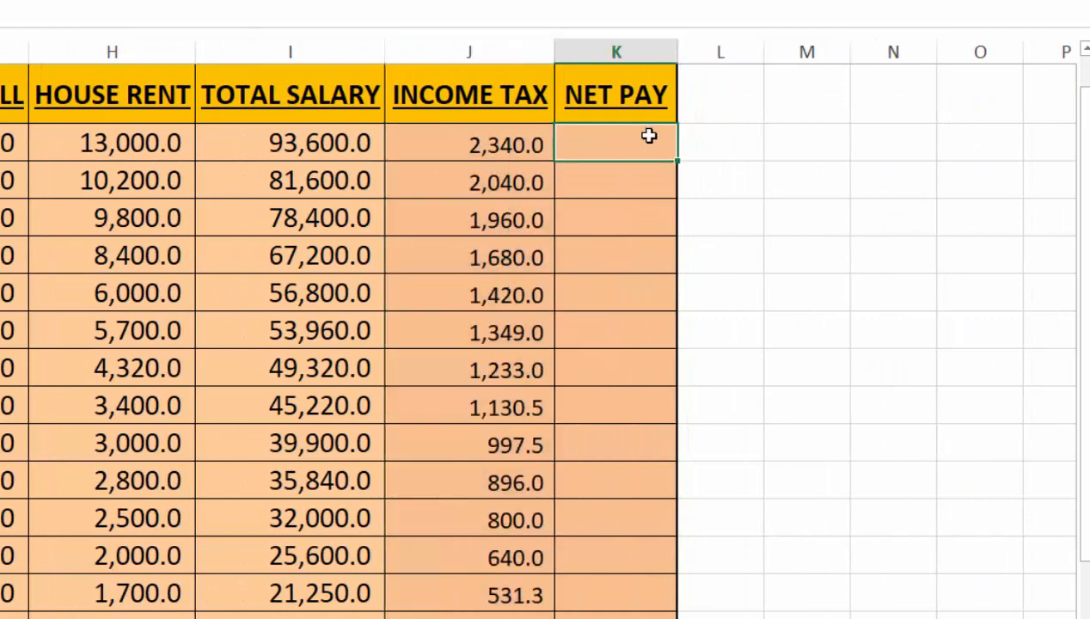
{"action": "type", "text": "="}
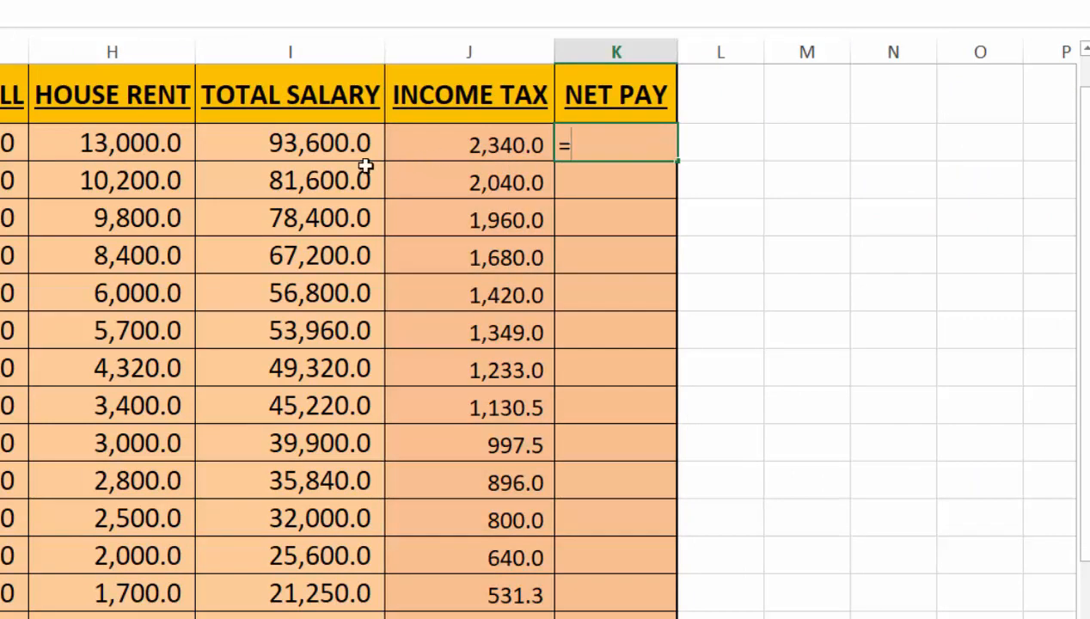
{"action": "left_click", "coordinate": [330, 143]}
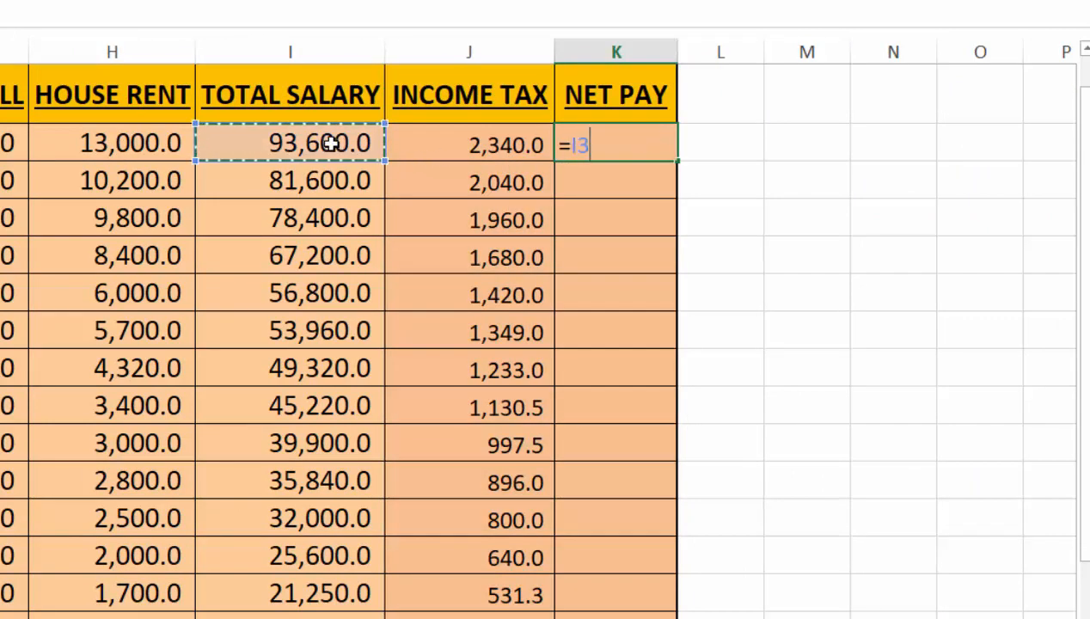
{"action": "type", "text": "-"}
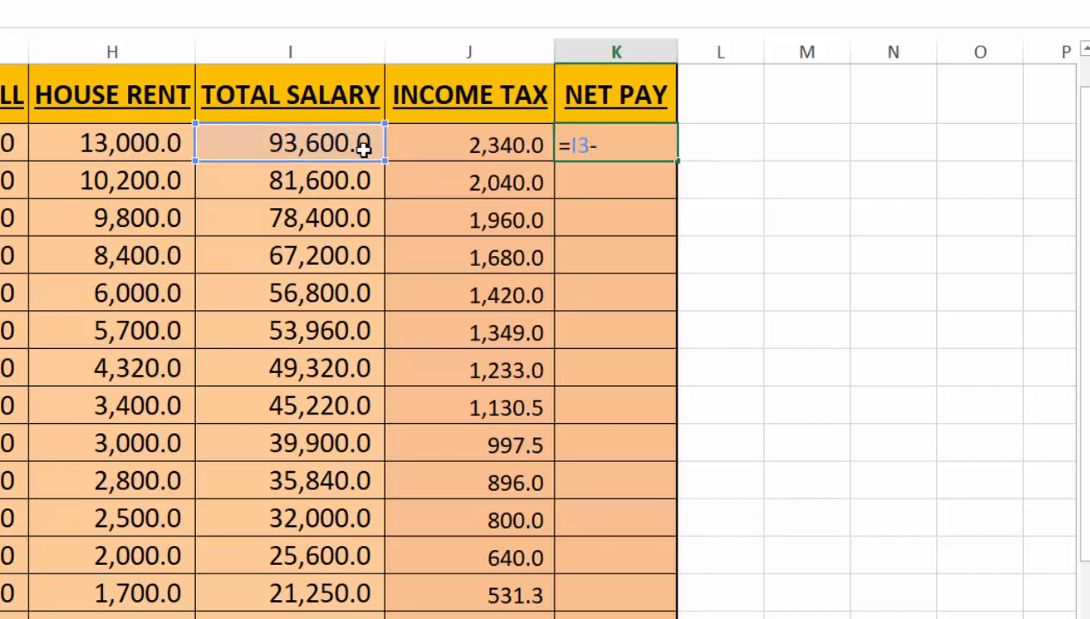
{"action": "left_click", "coordinate": [434, 147]}
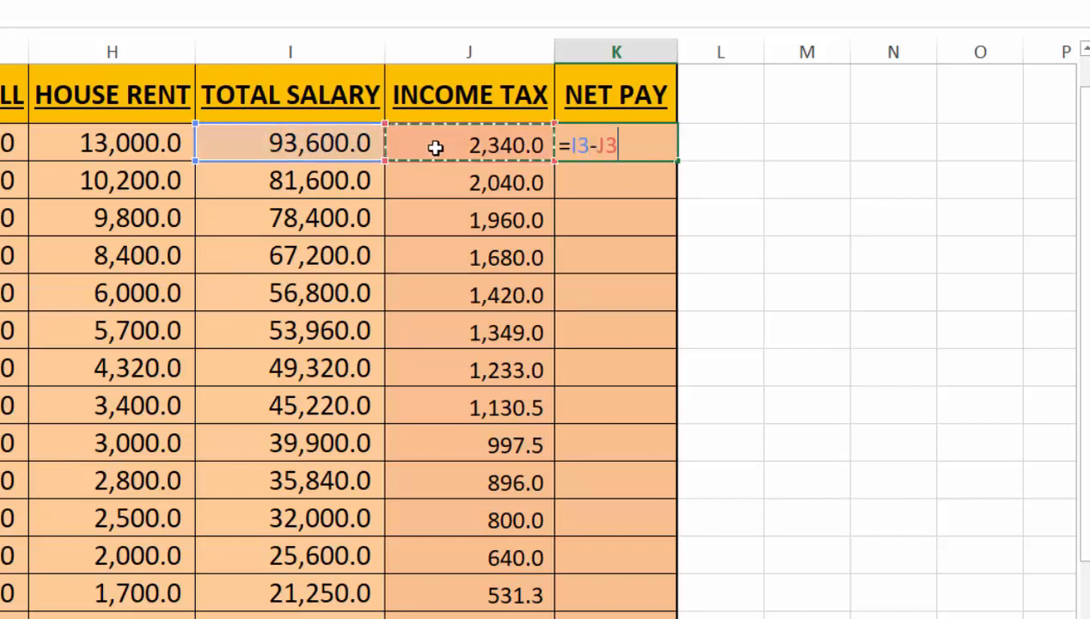
{"action": "key", "text": "Return"}
{"action": "left_click", "coordinate": [582, 145]}
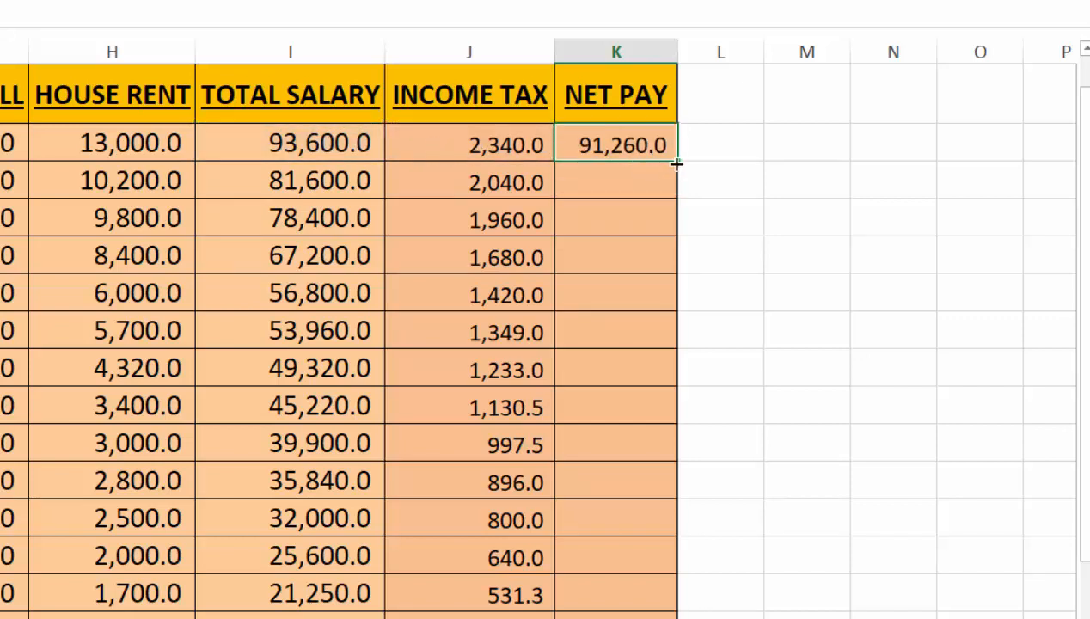
{"action": "double_click", "coordinate": [675, 162]}
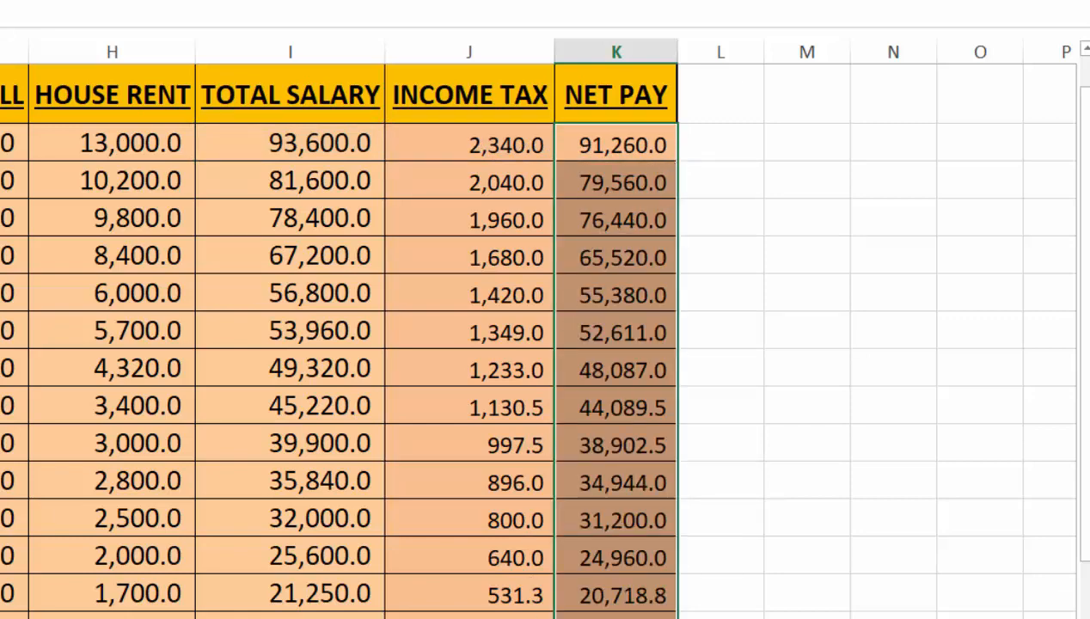
{"action": "scroll", "coordinate": [350, 593], "scroll_direction": "left", "scroll_amount": 5}
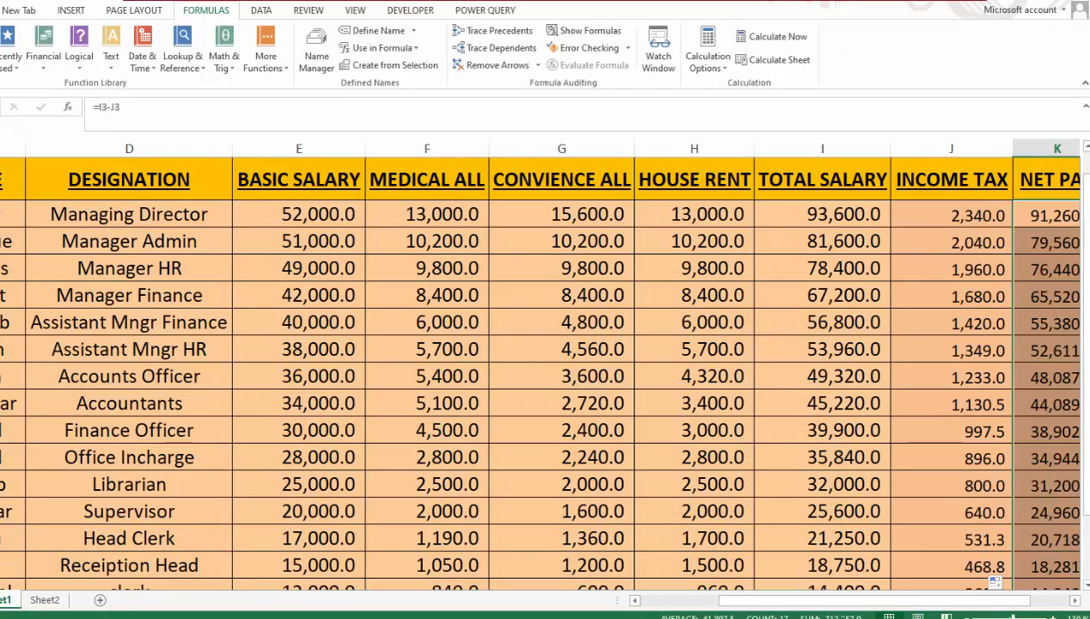
{"action": "left_click", "coordinate": [1074, 604]}
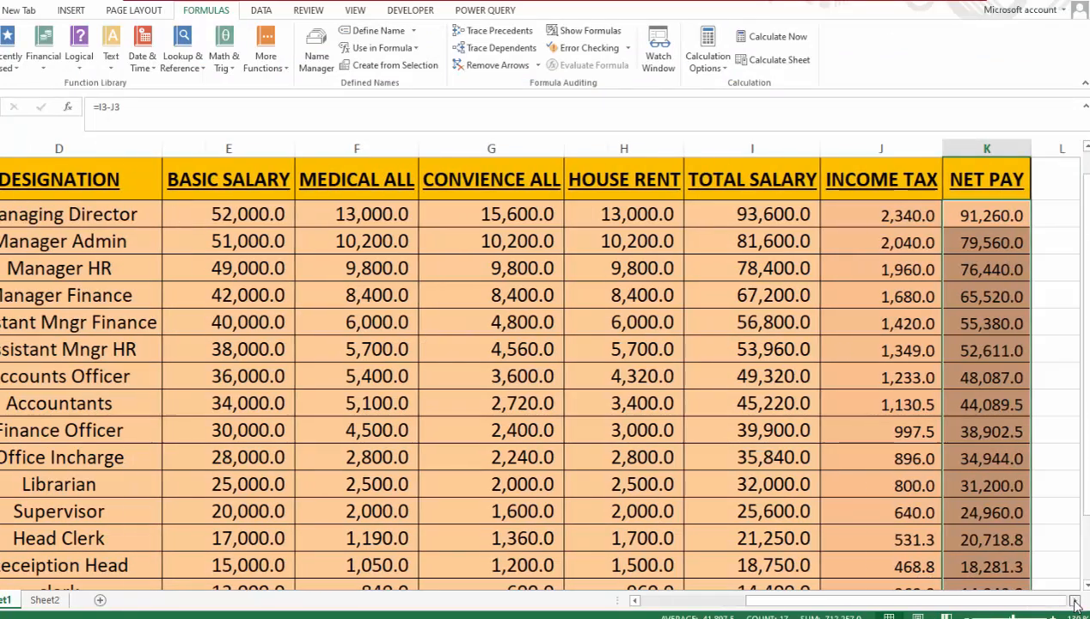
{"action": "left_click", "coordinate": [655, 416]}
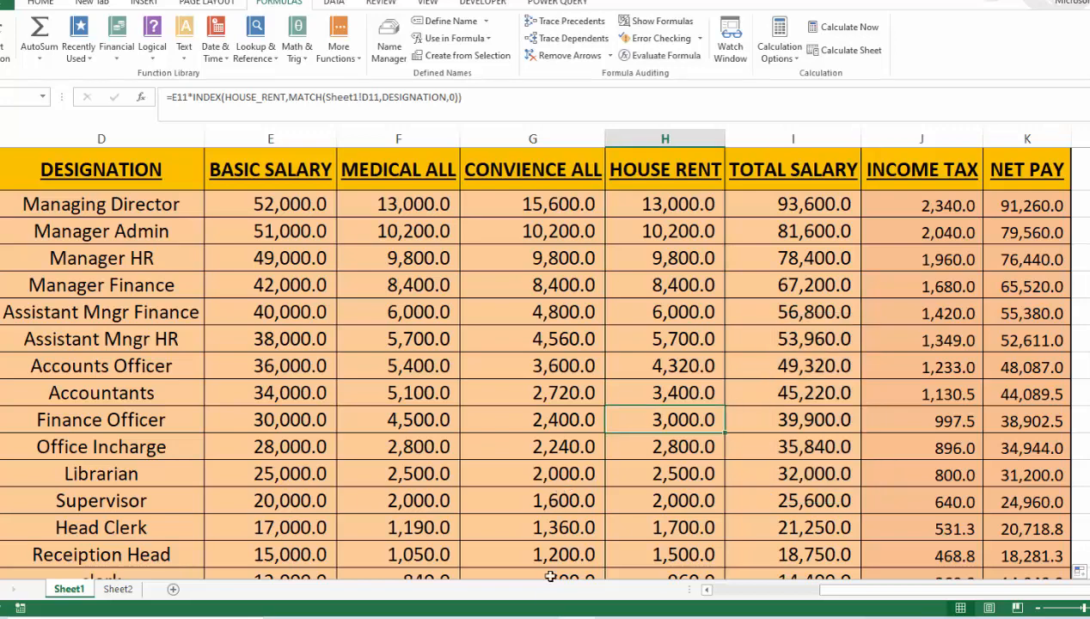